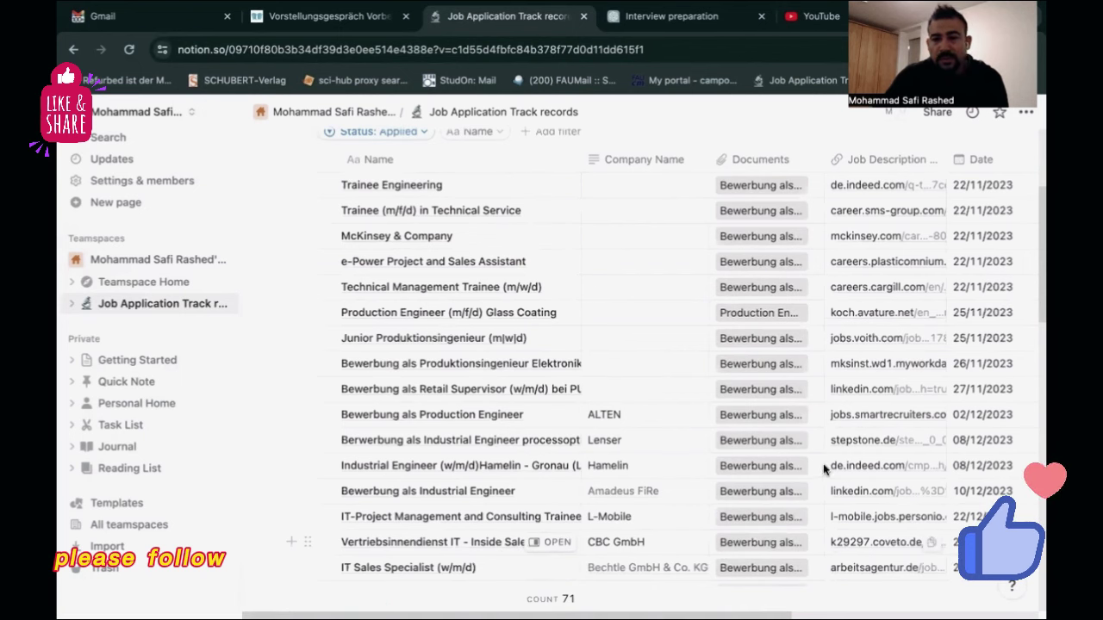
Step: Enter the Glass Coating row's company cell and leave it unchanged, then scroll the tracker
click(657, 312)
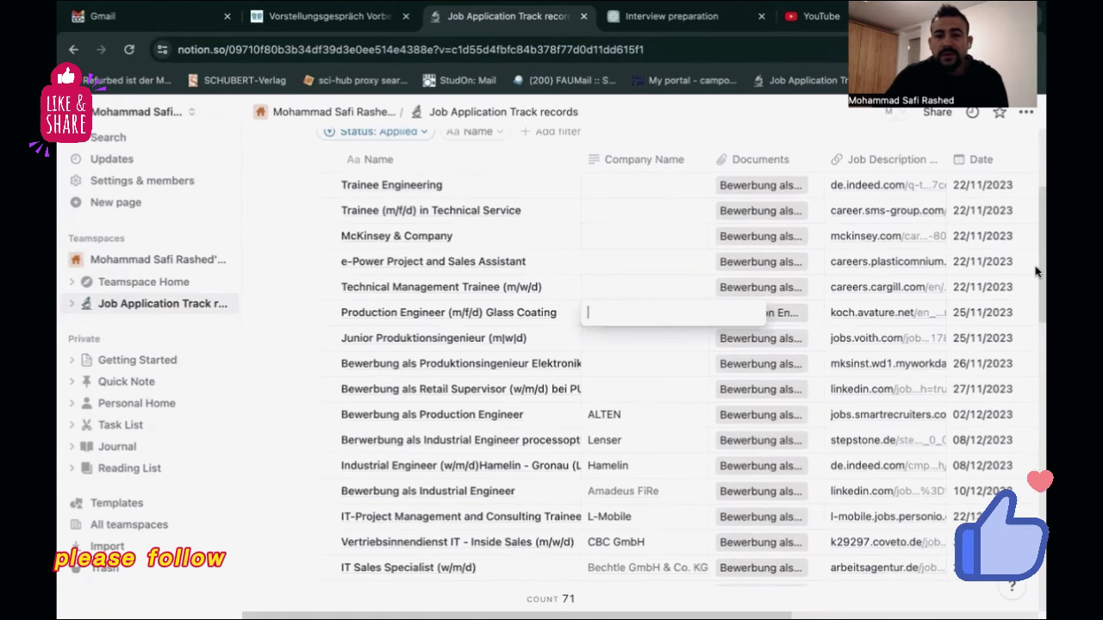
key(Escape)
scroll(473, 414, up, 3)
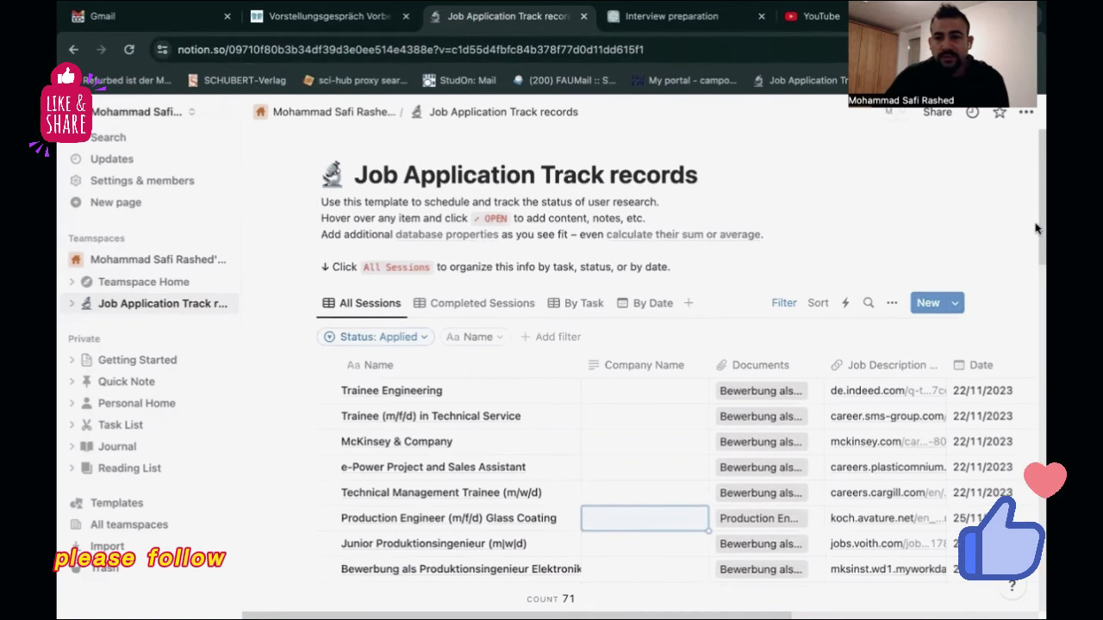
drag(1041, 246, 1041, 318)
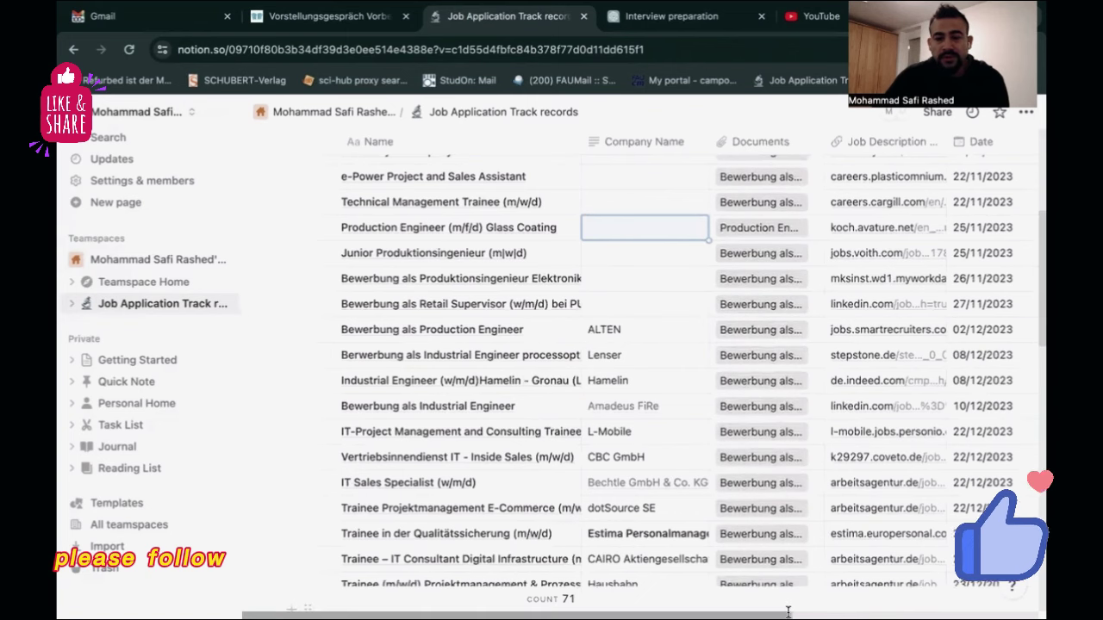
drag(833, 611, 712, 596)
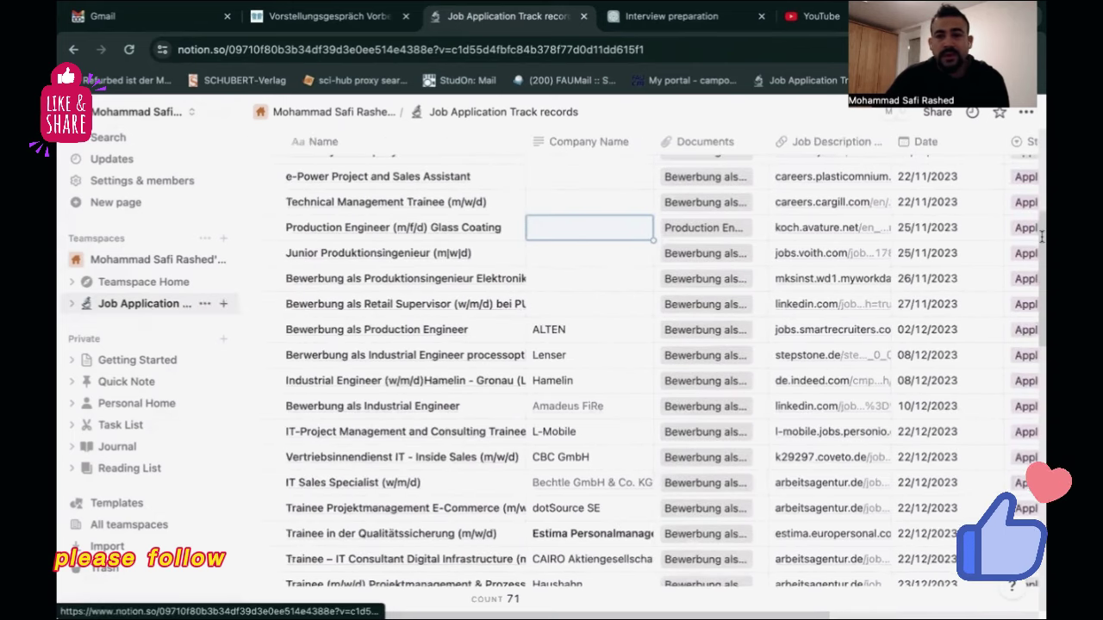
scroll(1042, 235, up, 5)
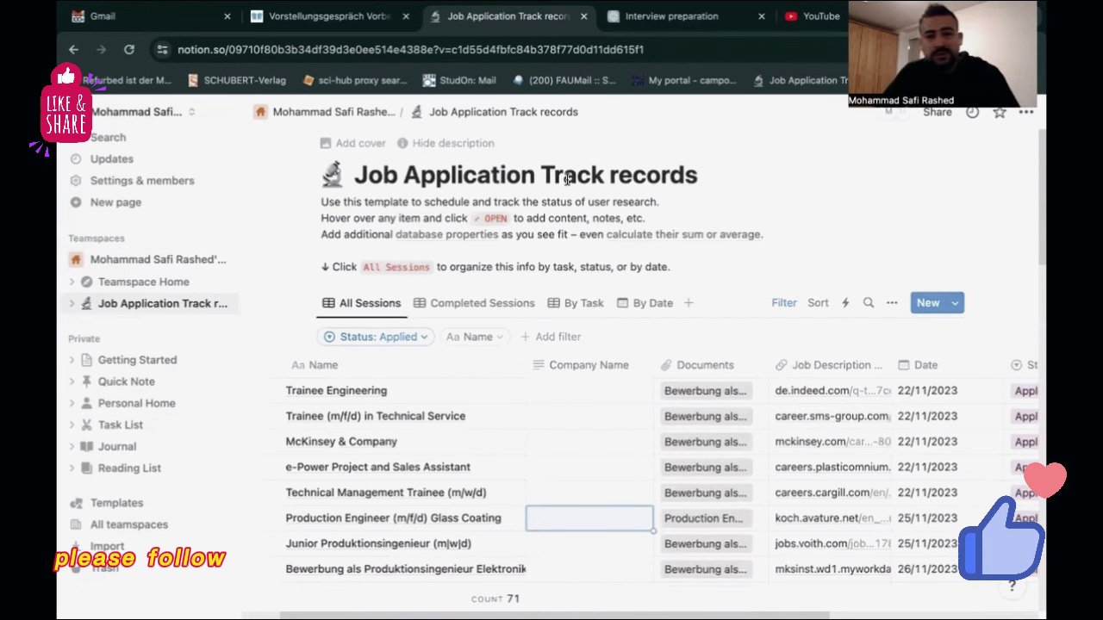
click(700, 176)
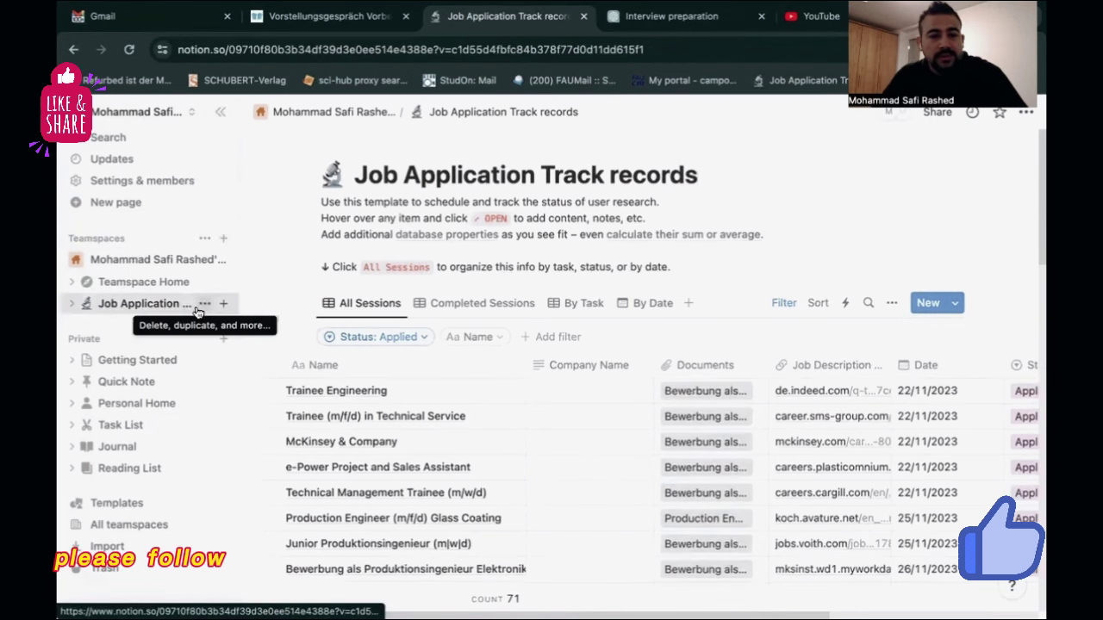
Step: Open and dismiss the tracker page actions, leaving the Trainee Engineering title unchanged
click(203, 306)
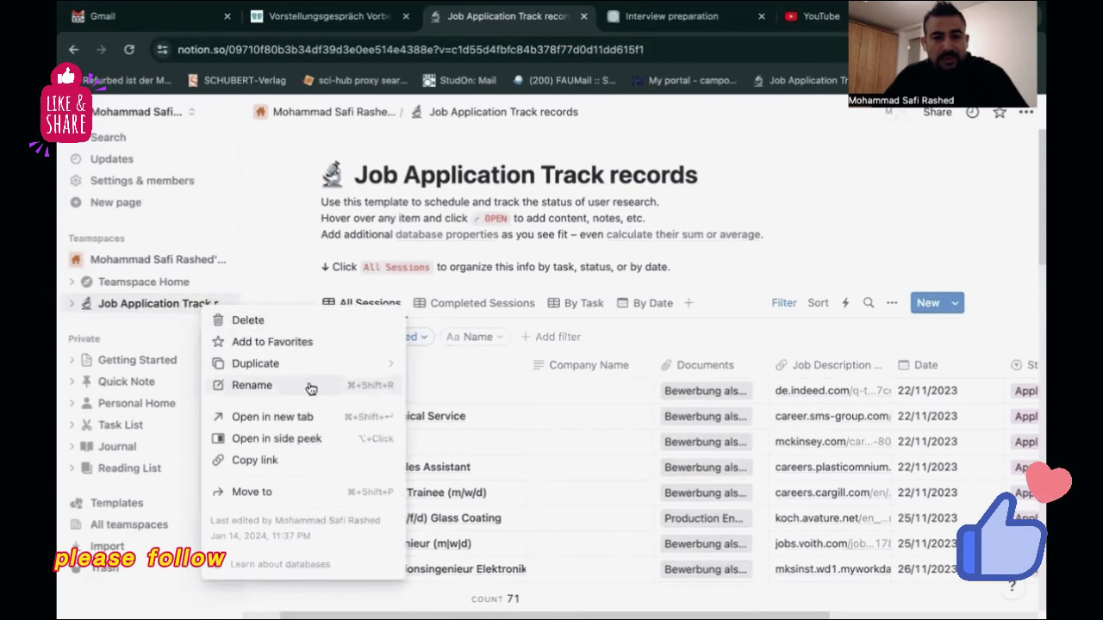
click(405, 399)
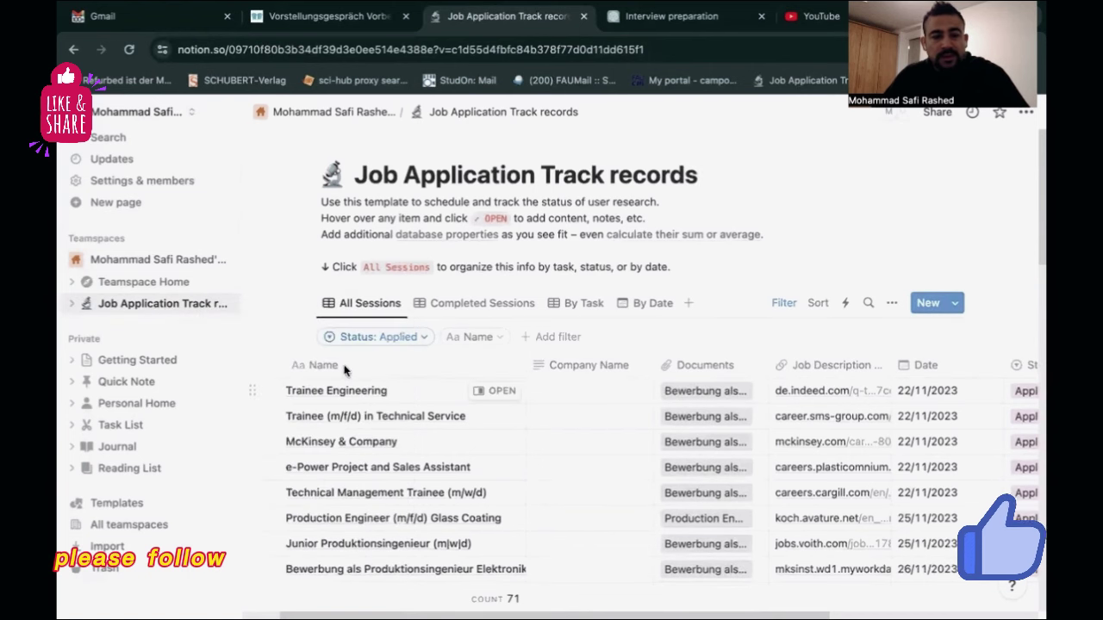
click(379, 391)
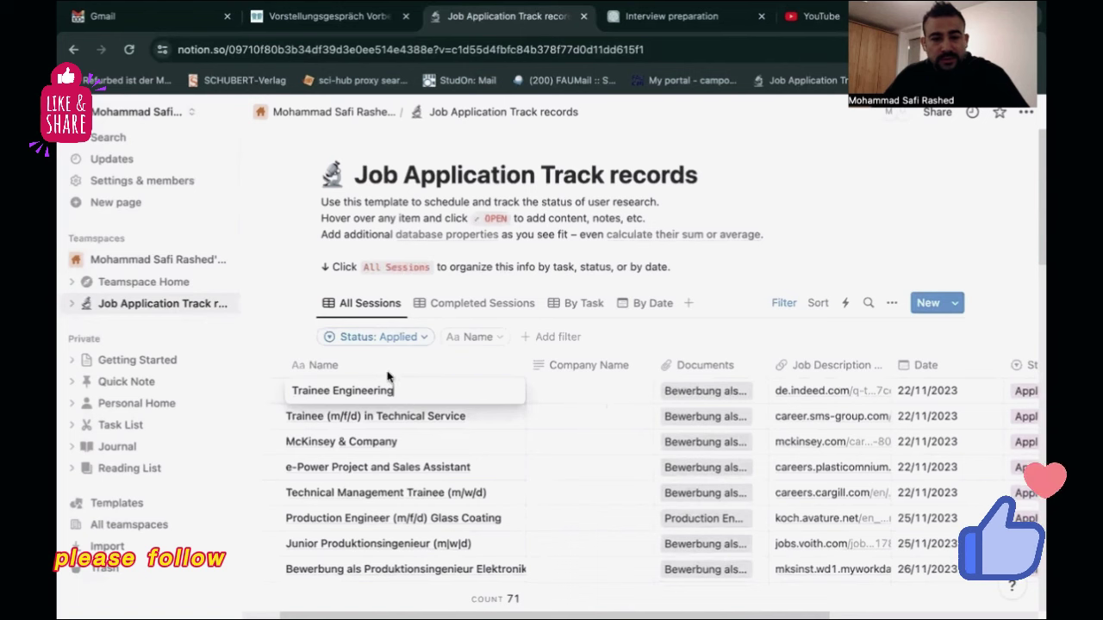
key(Escape)
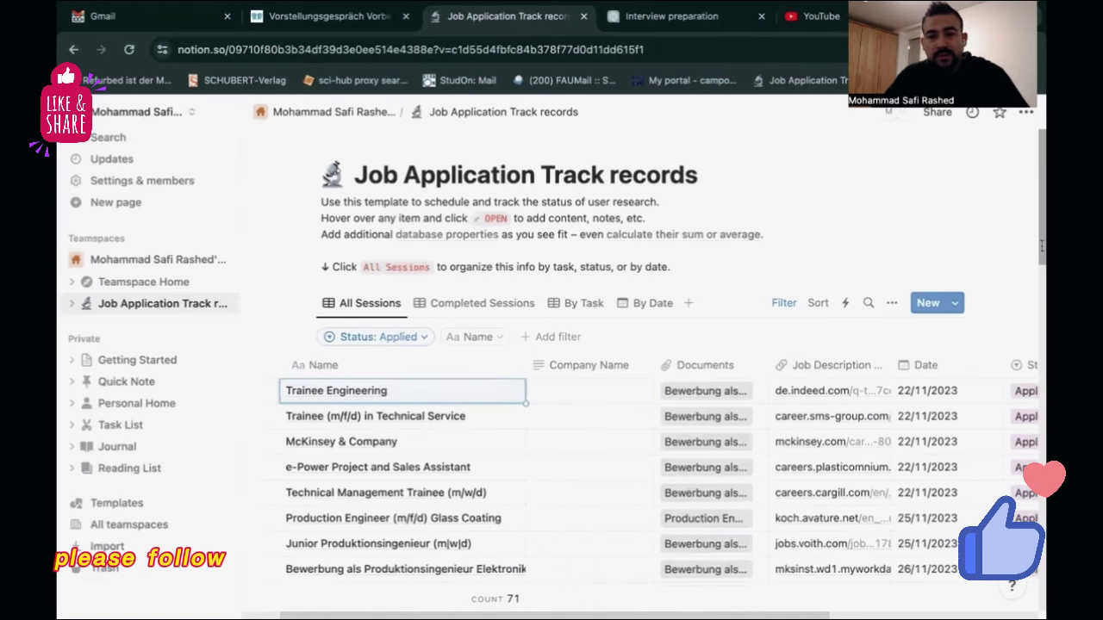
scroll(1041, 280, down, 3)
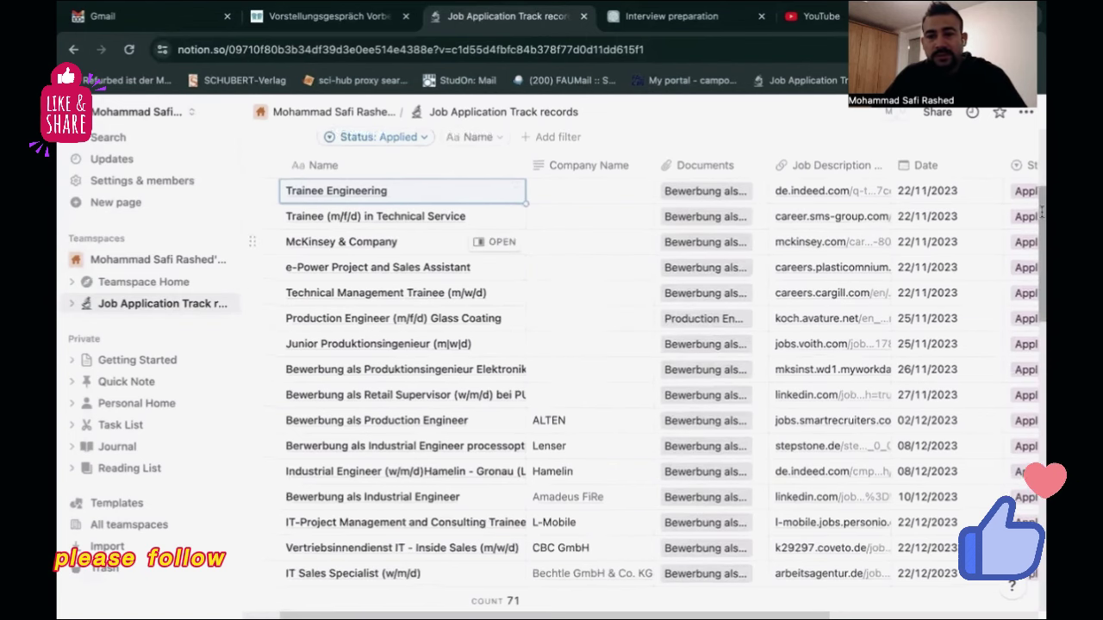
scroll(1041, 197, up, 2)
scroll(867, 322, down, 1)
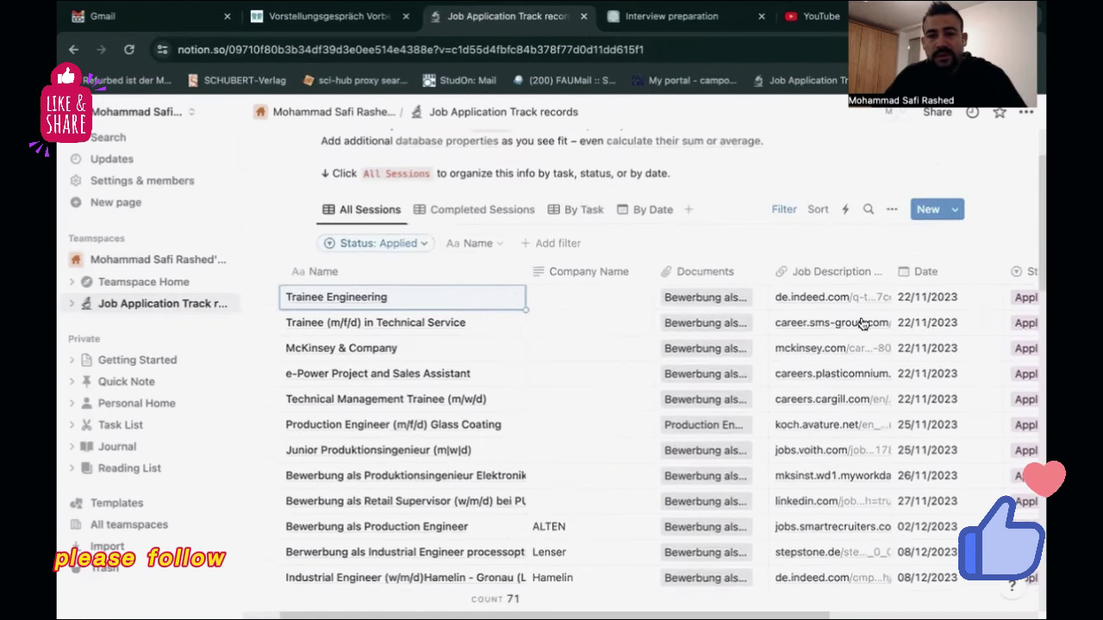
Step: Open the Trainee Engineering row's attached document in a new tab, then return to the table's bottom
click(715, 299)
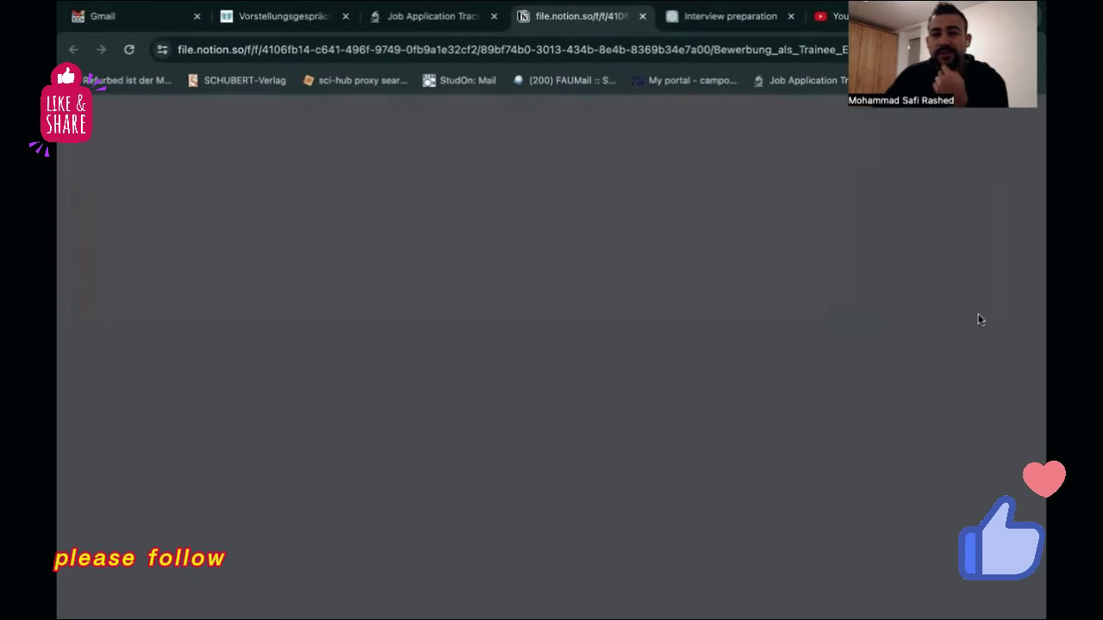
click(421, 19)
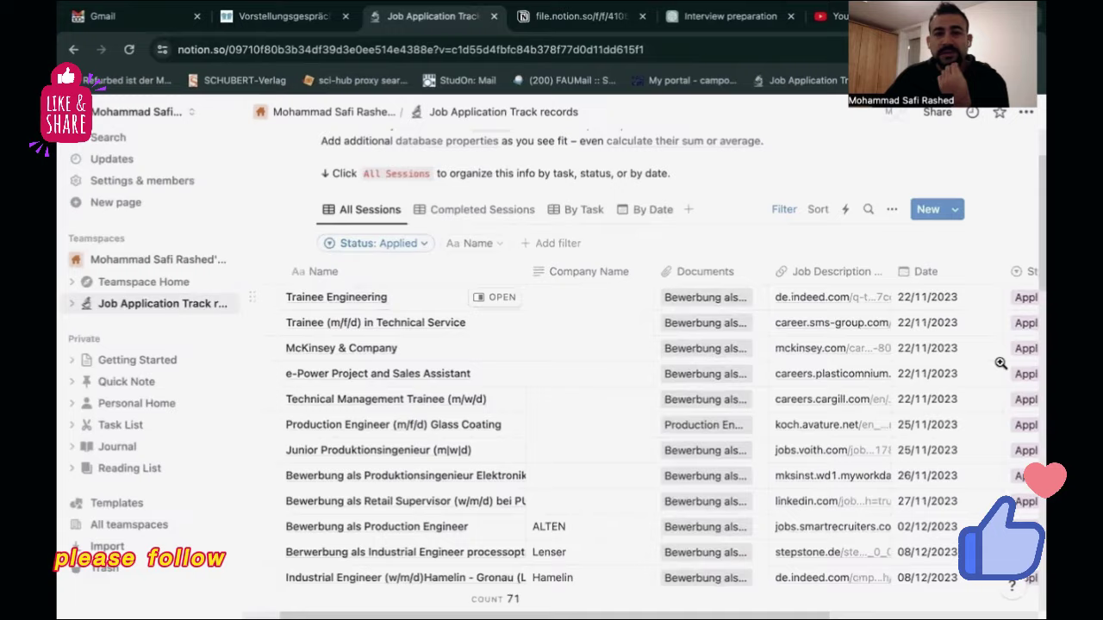
scroll(1033, 508, down, 10)
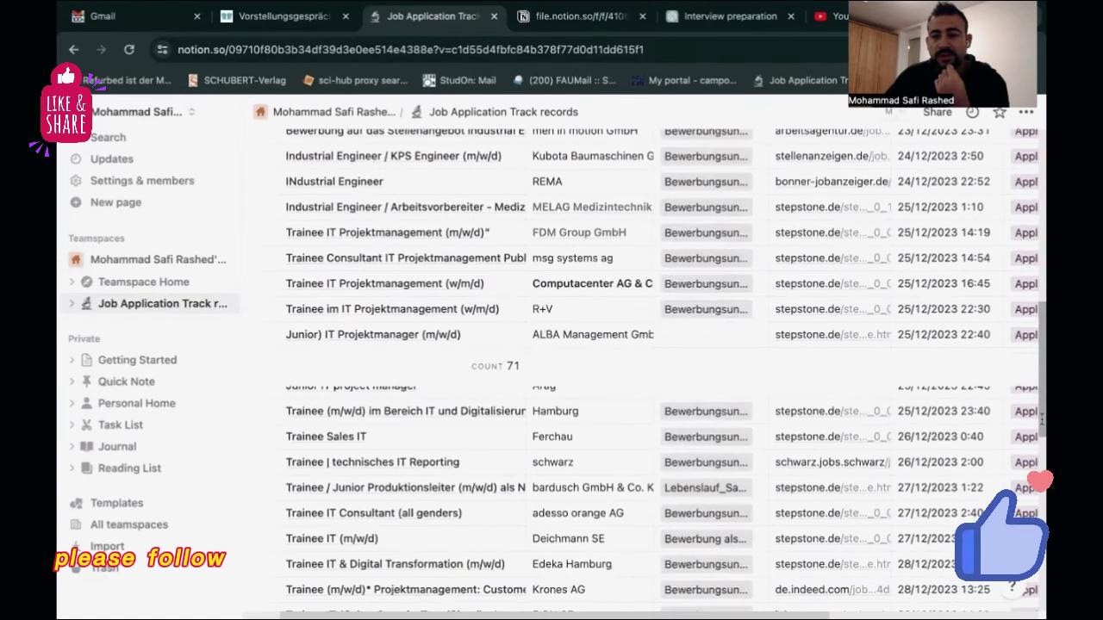
scroll(1041, 417, down, 10)
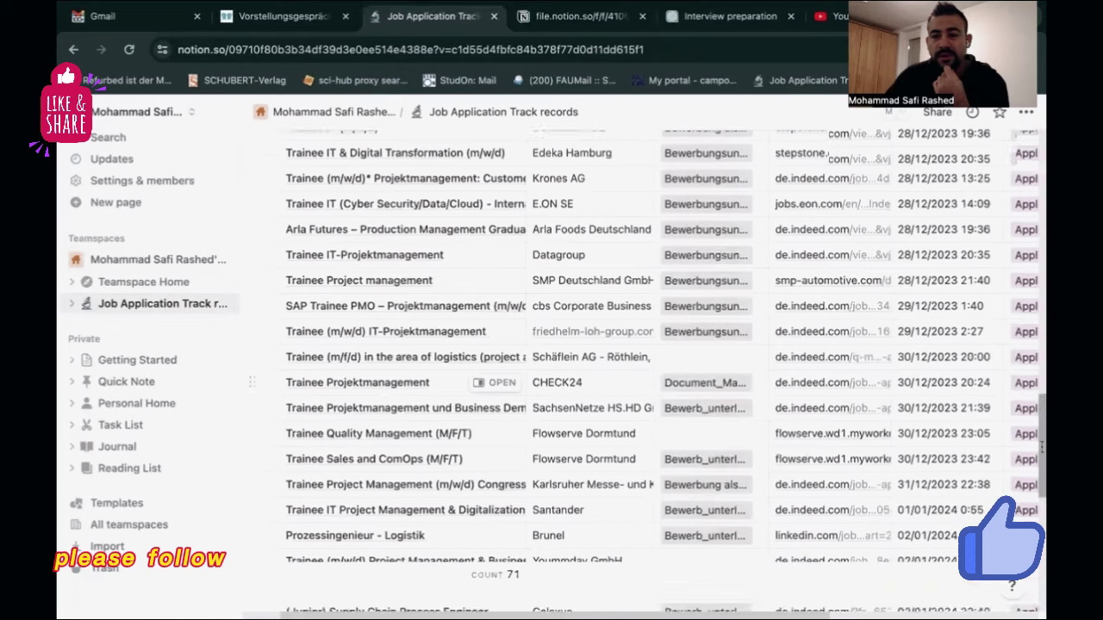
scroll(1041, 417, down, 10)
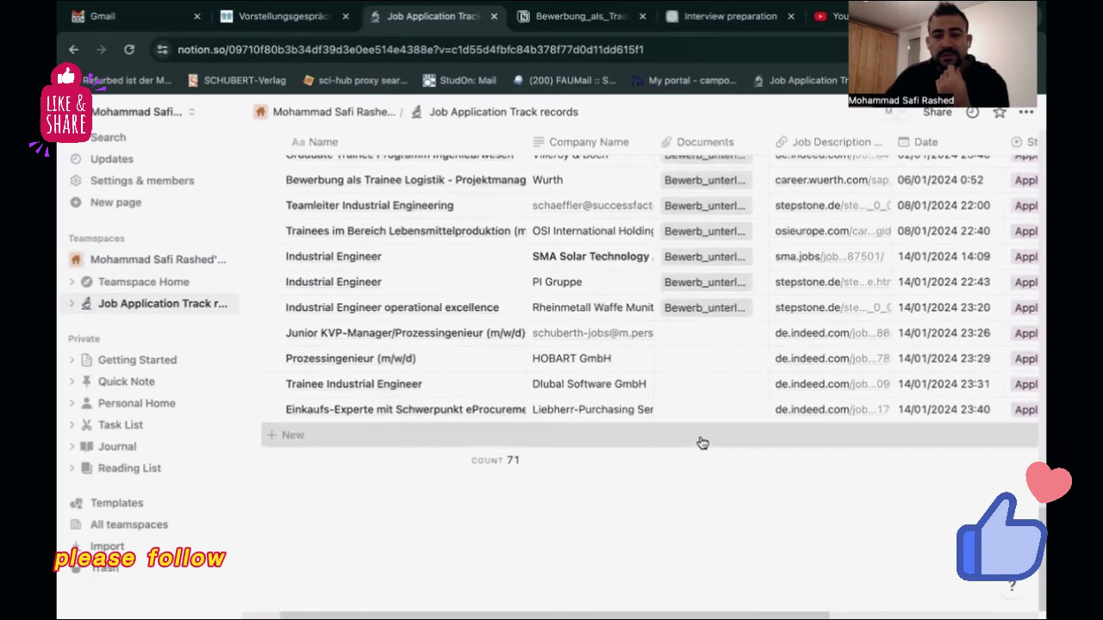
Step: Add a new blank entry at the bottom of the tracker, making 72 rows
click(703, 443)
key(Escape)
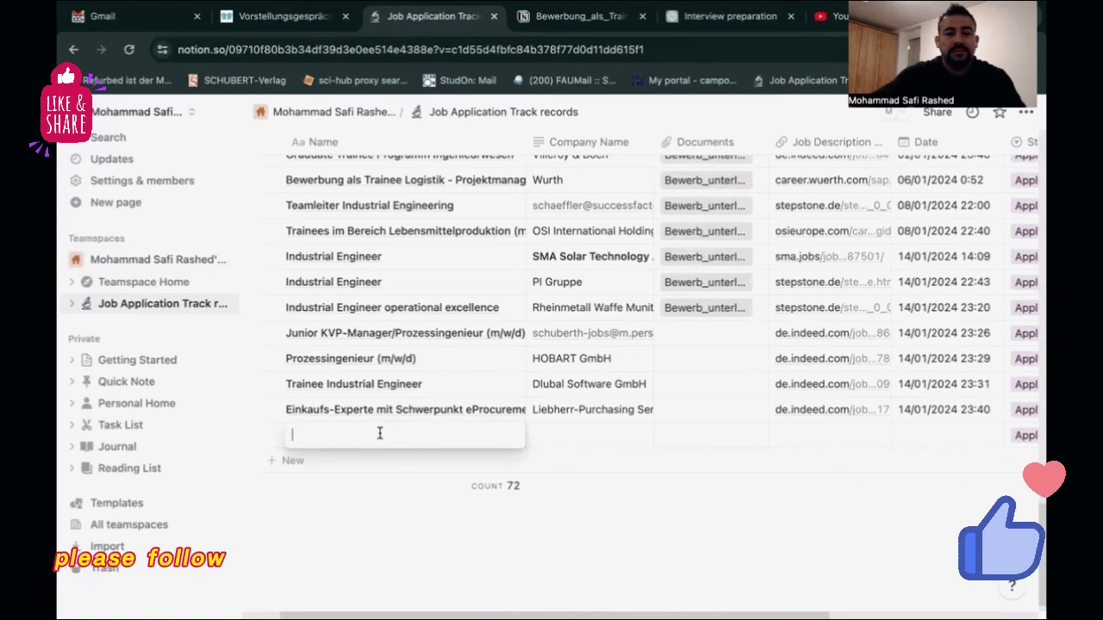
key(Escape)
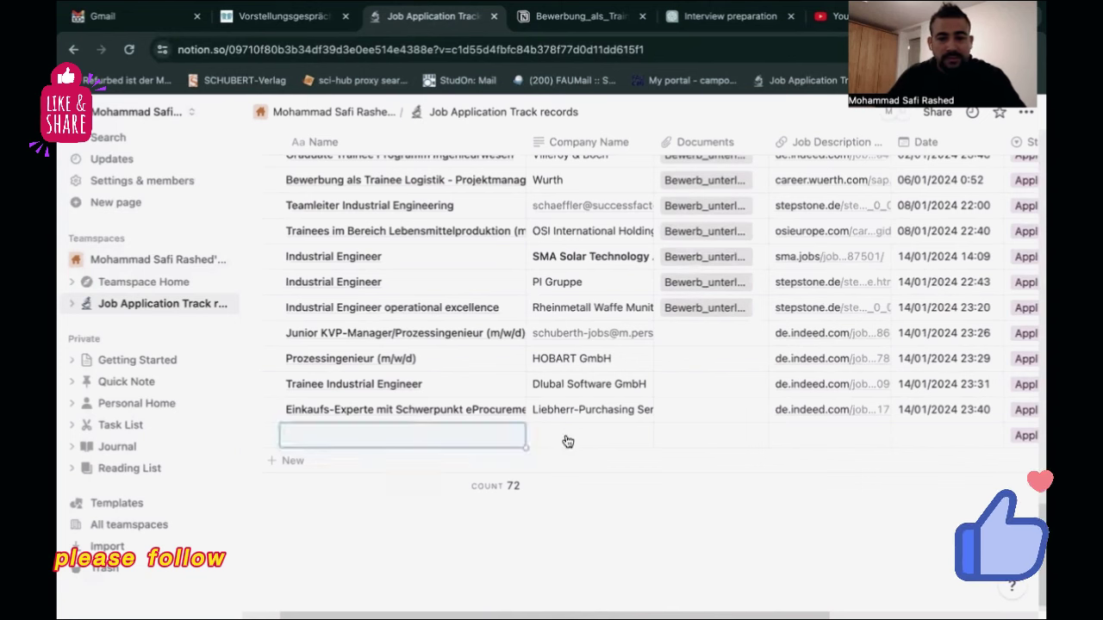
Step: Go through the new row's Name and Company Name cells, then open its Documents upload popup
click(390, 434)
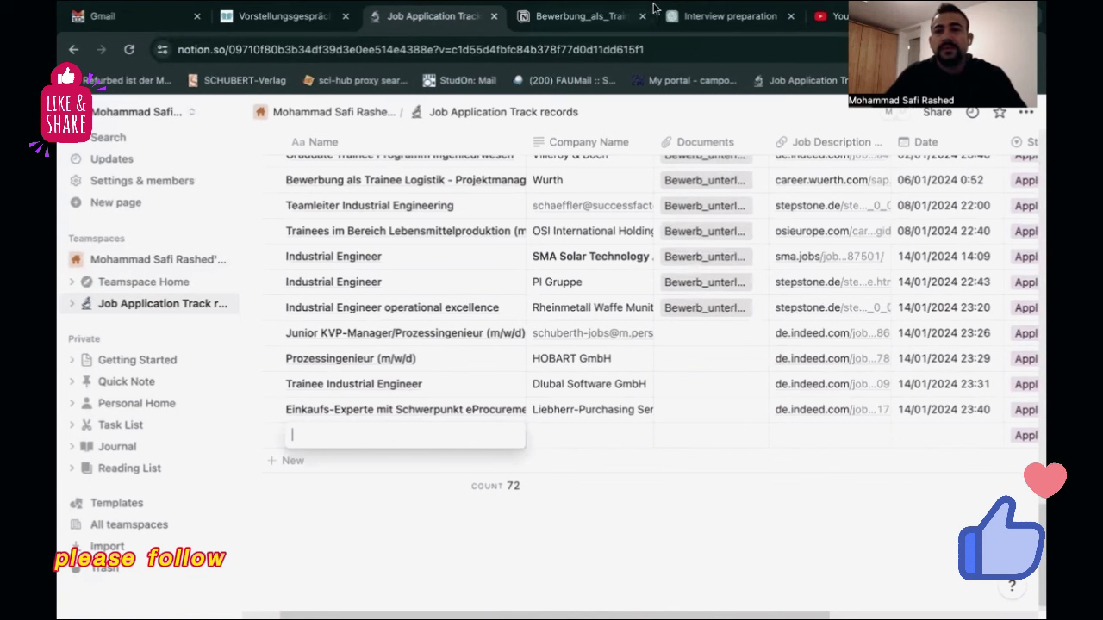
mouse_move(842, 8)
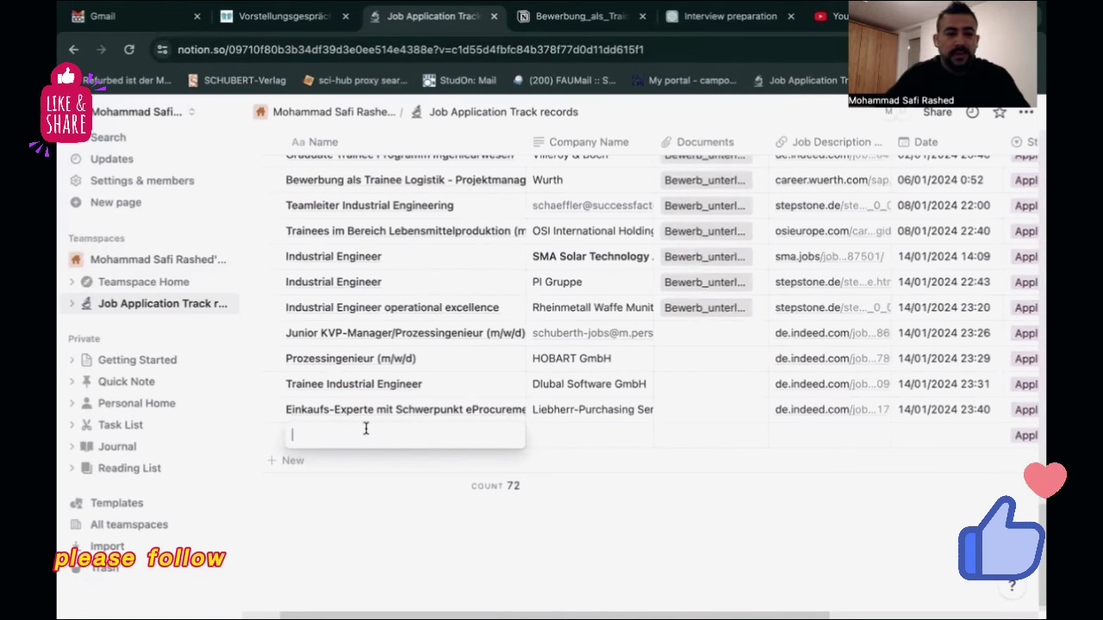
click(579, 436)
click(578, 437)
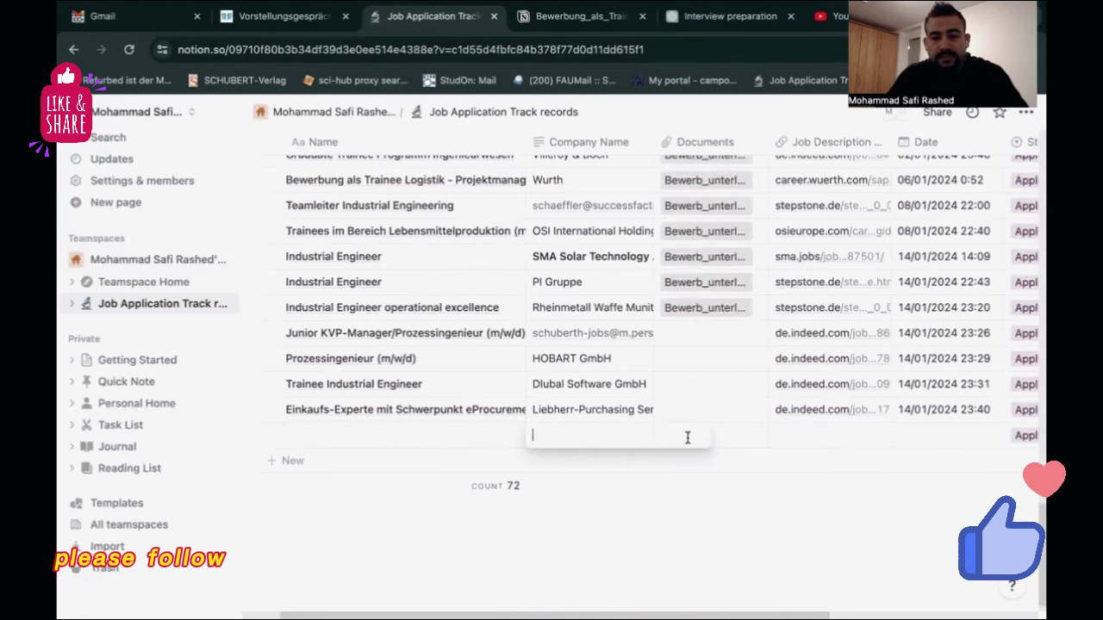
click(723, 440)
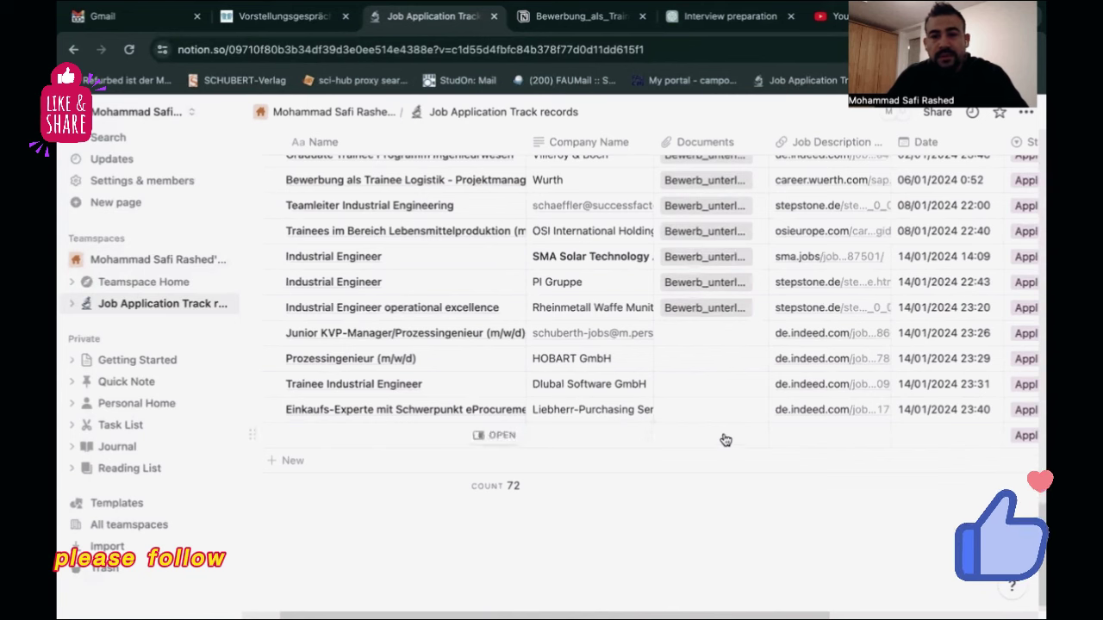
click(725, 440)
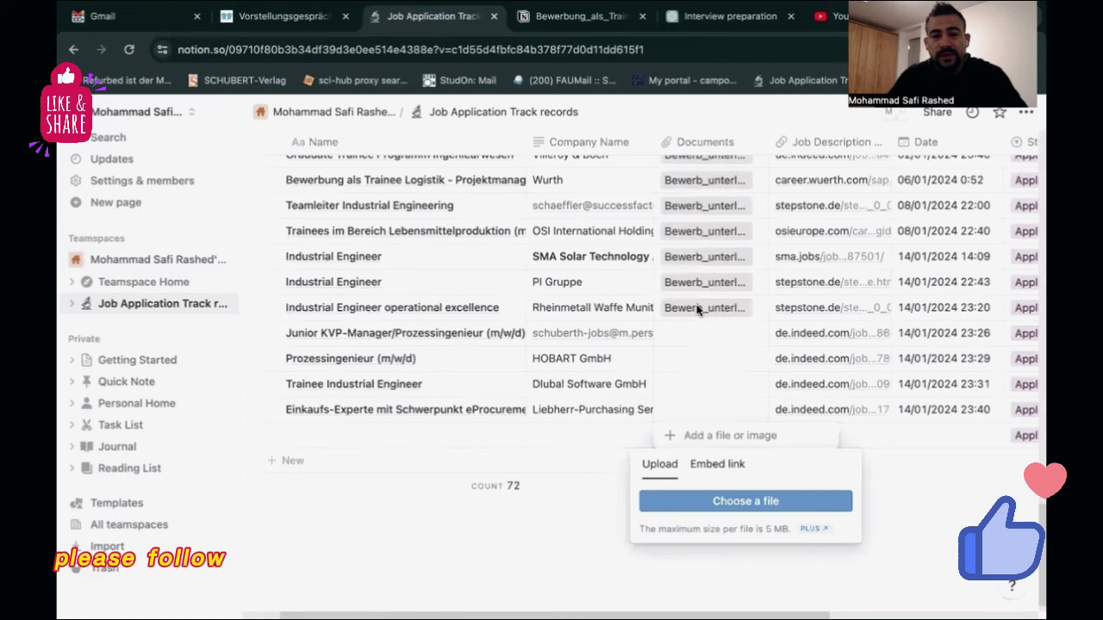
Step: Look over the opened application PDF tab, then close it with Ctrl+W
click(526, 17)
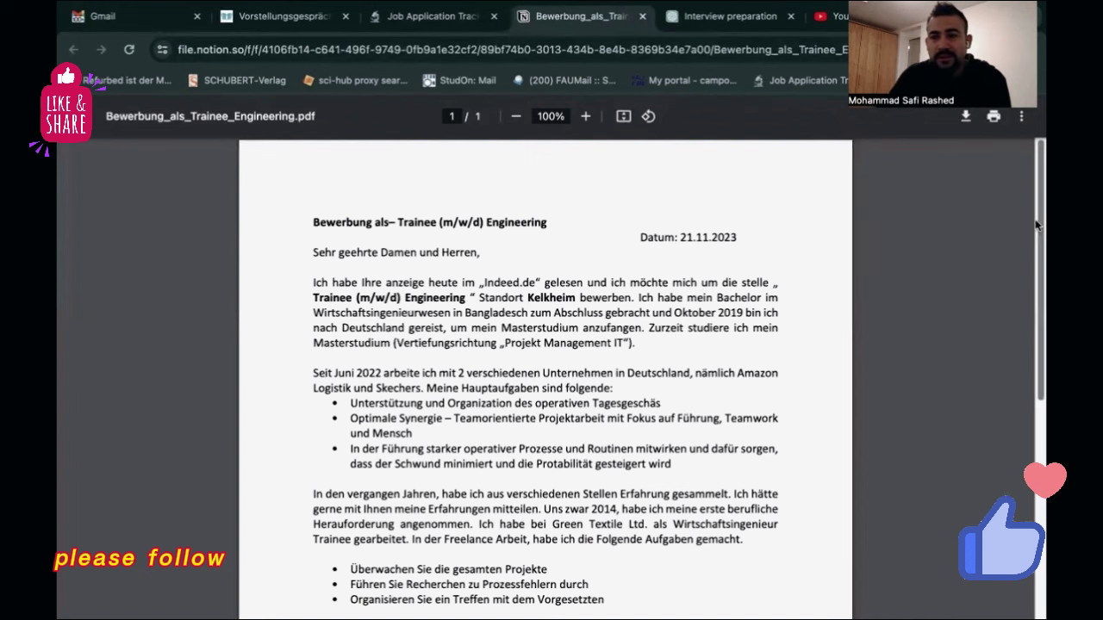
scroll(1033, 515, down, 5)
scroll(775, 345, up, 3)
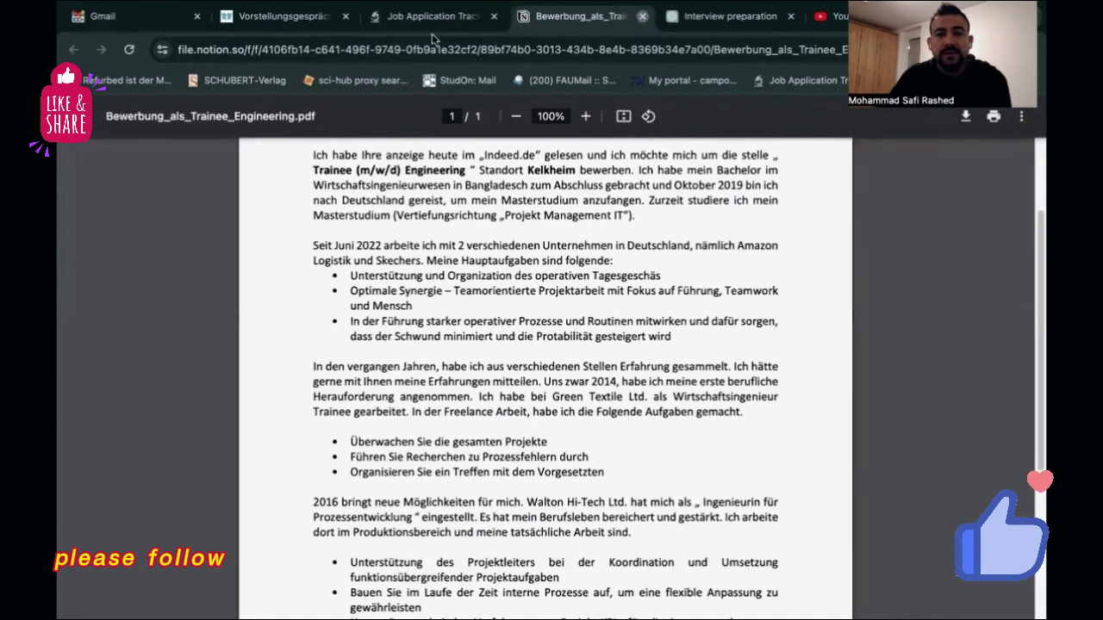
key(ctrl+w)
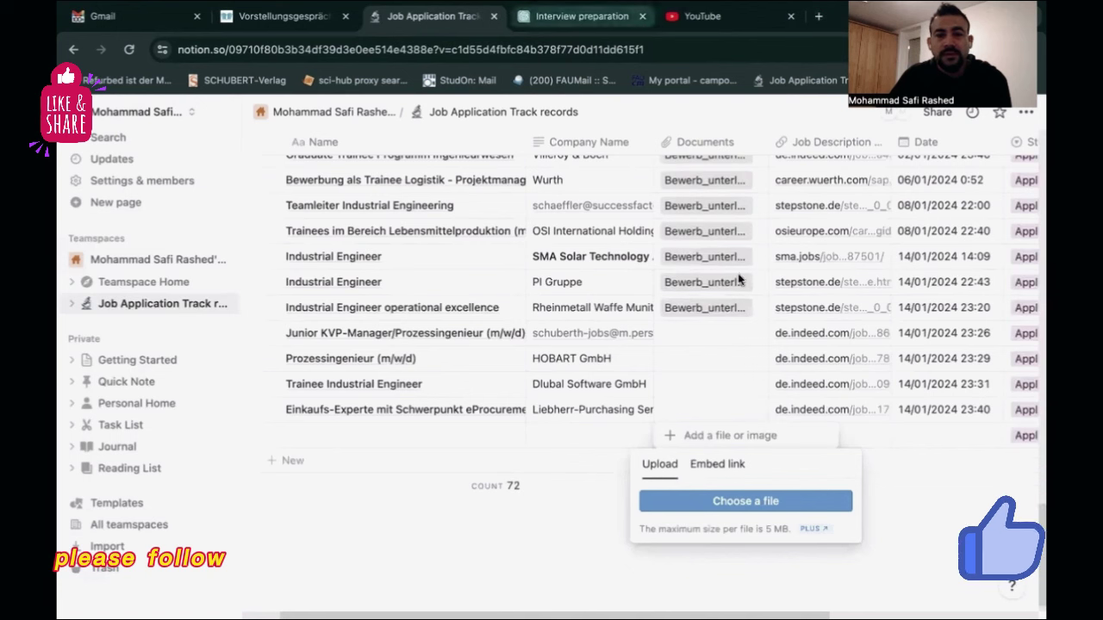
Step: Close the Upload/Embed popup and 'Add a file or image' prompt without attaching a file
key(Escape)
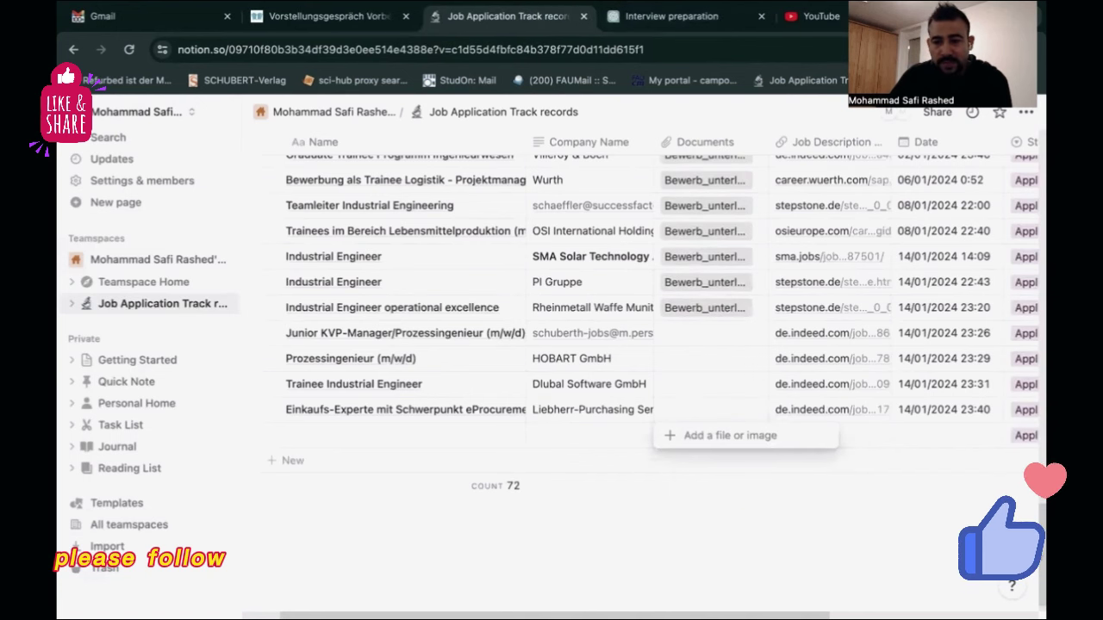
key(Escape)
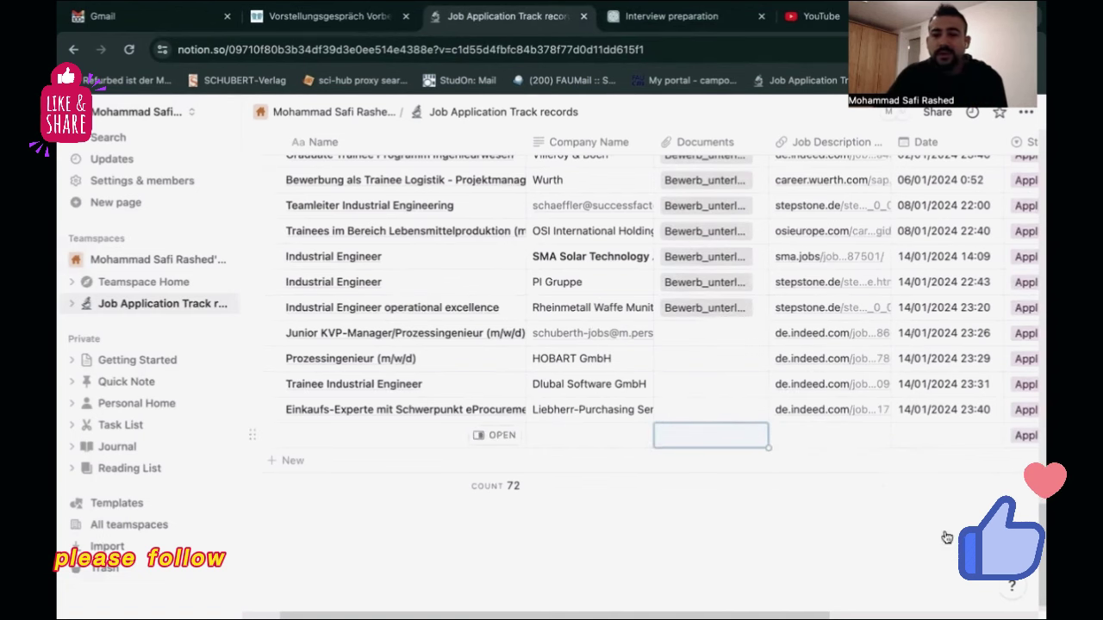
scroll(722, 313, up, 2)
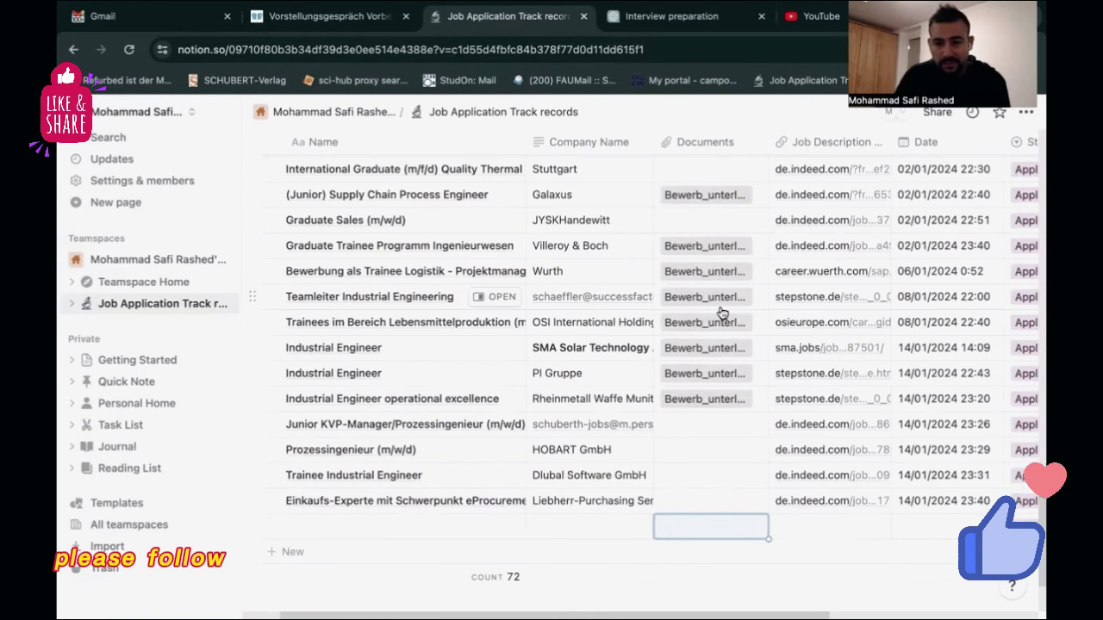
Step: Review Status and Interview Call columns, then open the StepStone IT und Digitalisierung trainee posting
scroll(827, 609, right, 1)
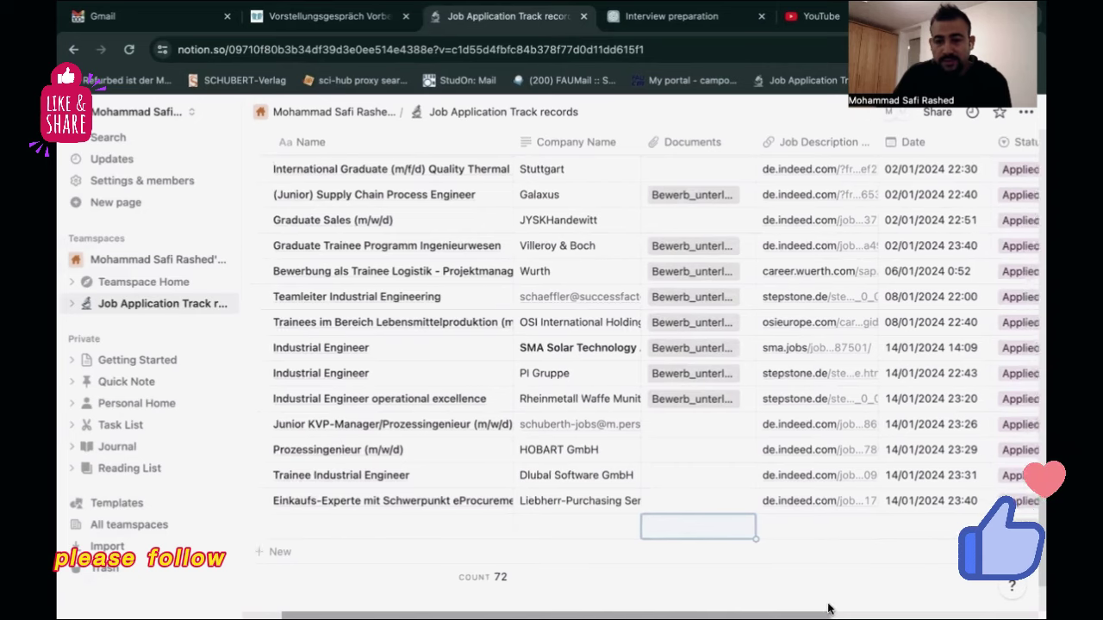
scroll(849, 610, right, 2)
scroll(913, 609, right, 5)
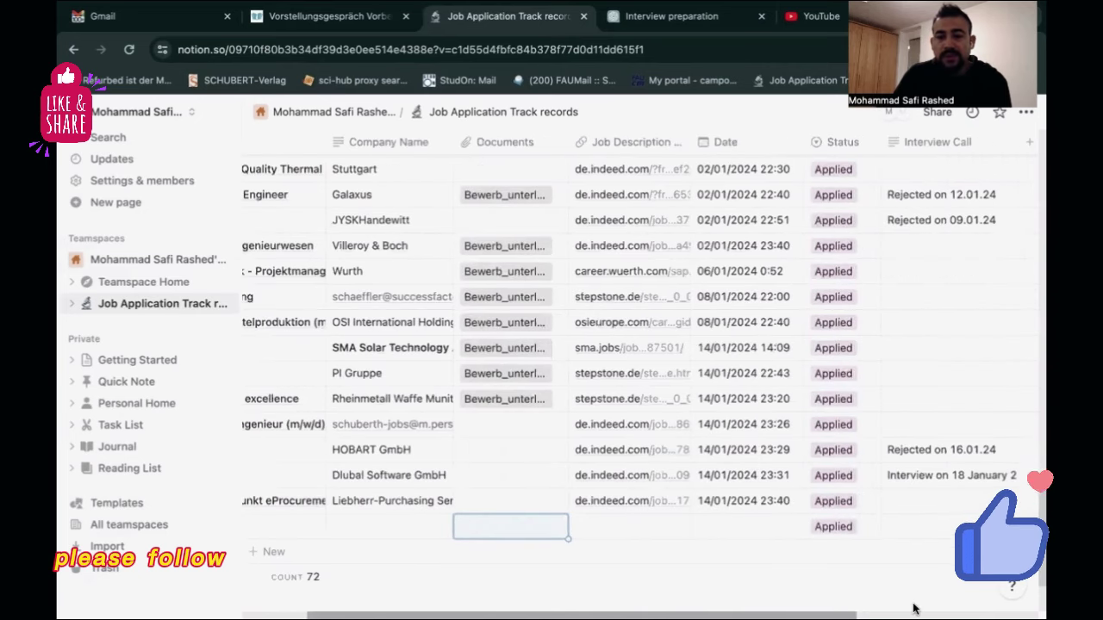
scroll(913, 609, up, 2)
scroll(1039, 490, up, 2)
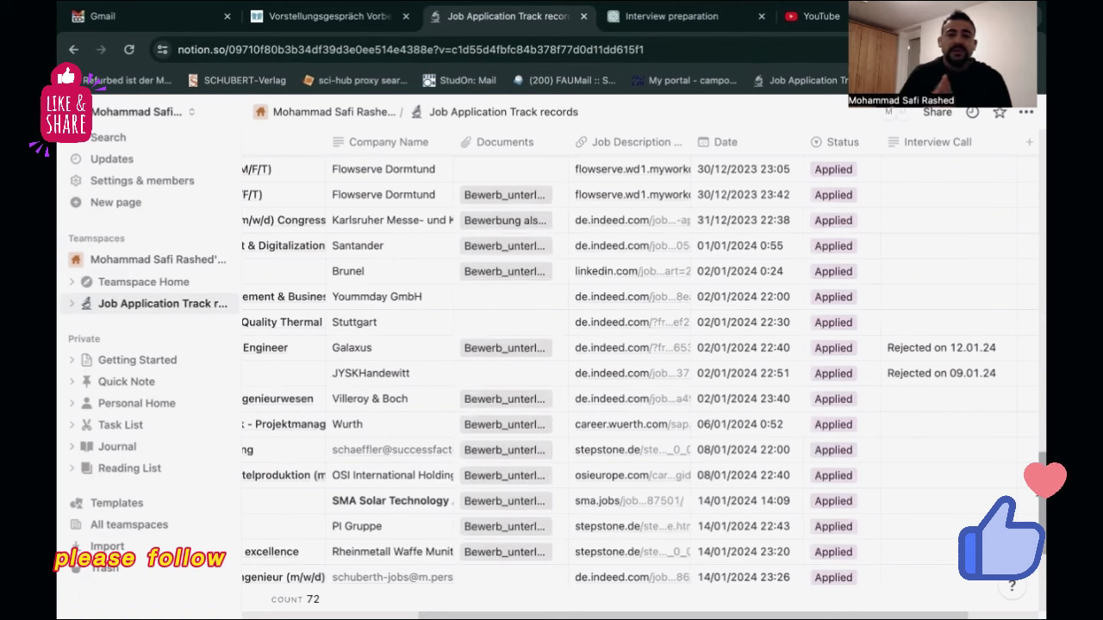
drag(1038, 452, 1041, 388)
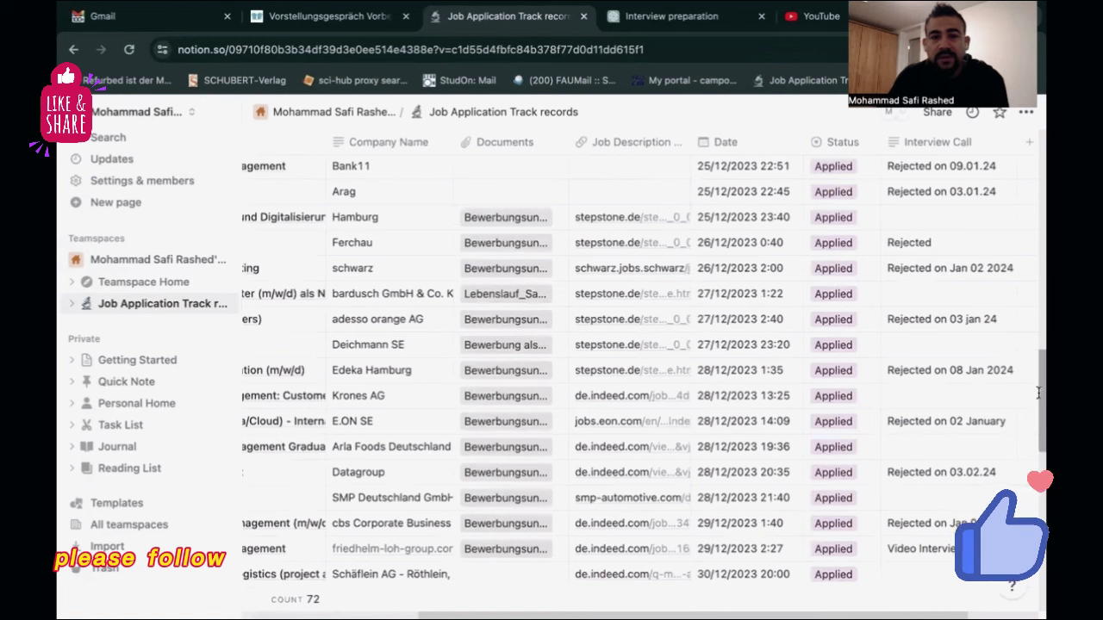
click(619, 221)
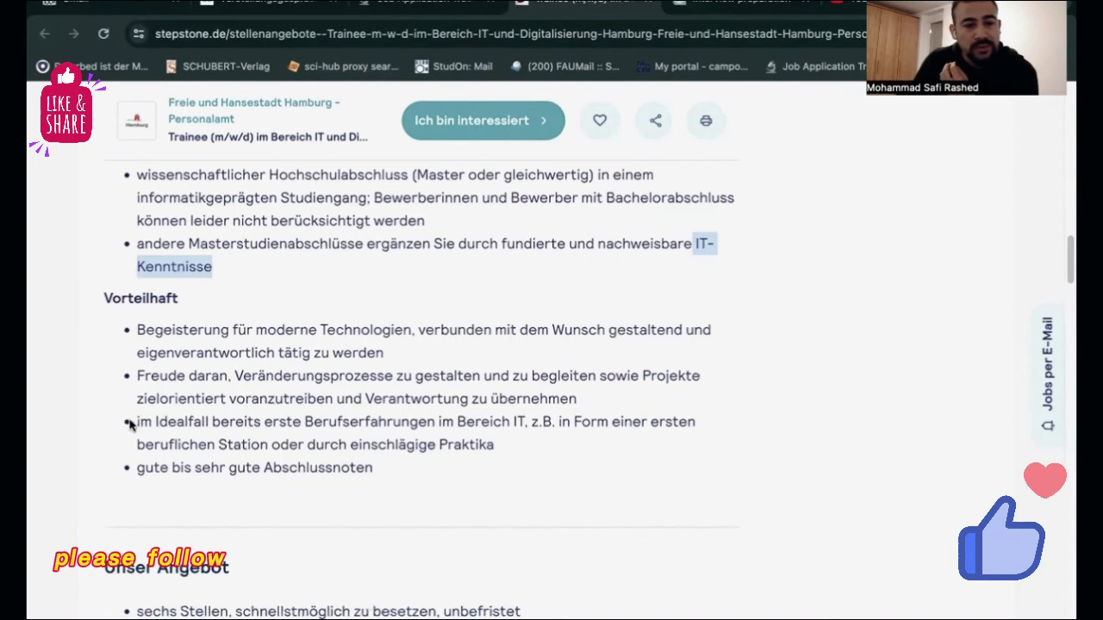
Step: Highlight the work-experience and IT-field experience requirements on the Hamburg trainee posting
drag(136, 422, 362, 422)
drag(441, 423, 520, 422)
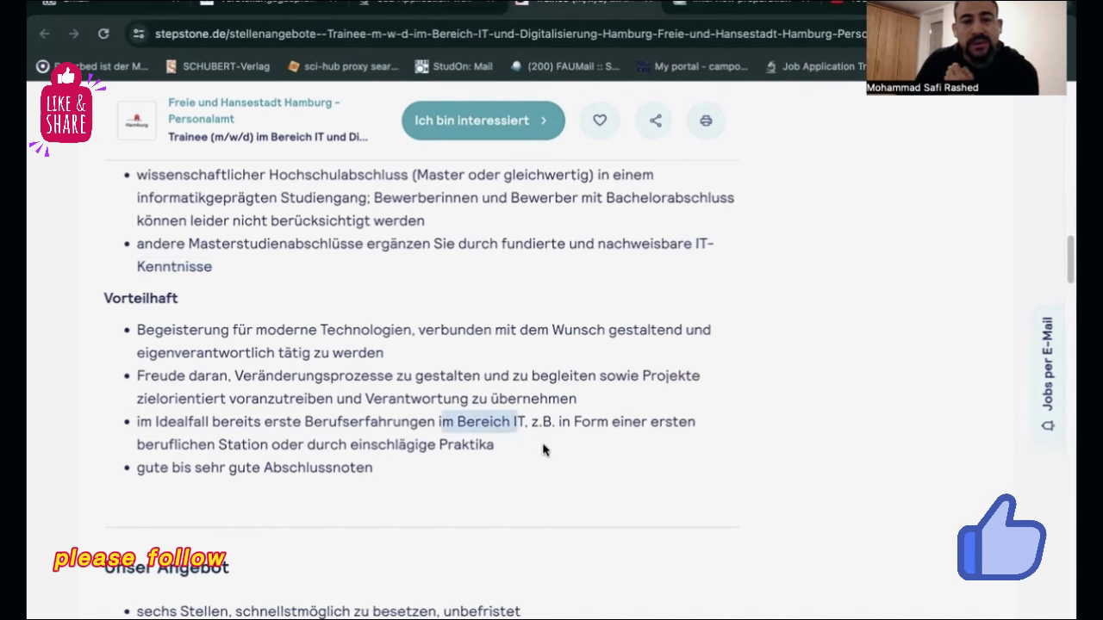
click(543, 448)
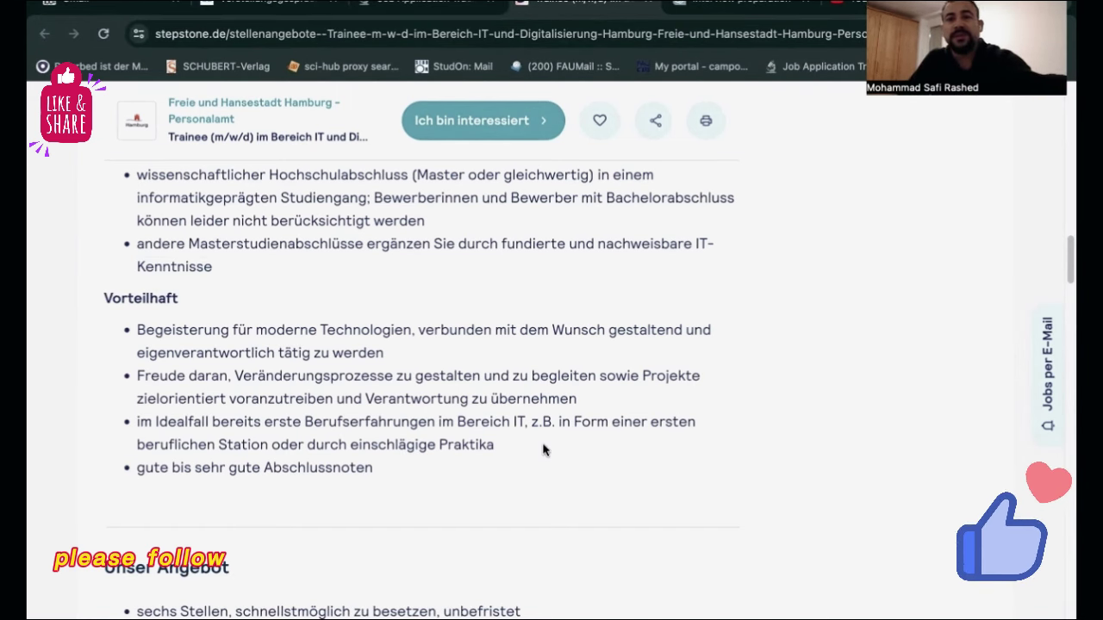
Step: Open the Interview preparation chat and highlight the job-description prompt and current/past roles description
click(729, 5)
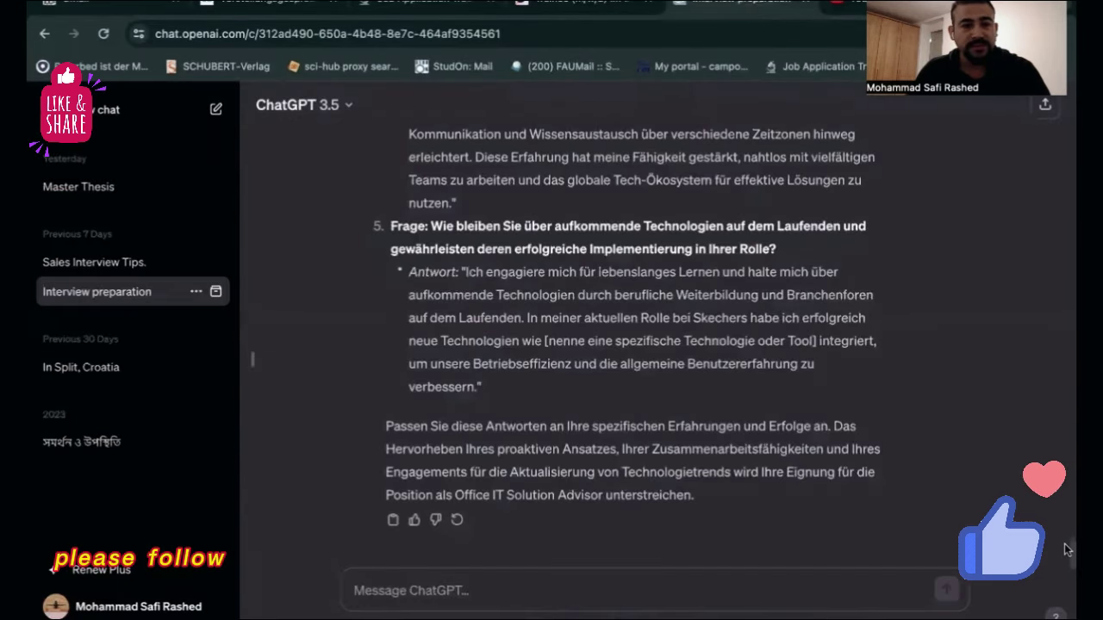
scroll(1066, 534, up, 6)
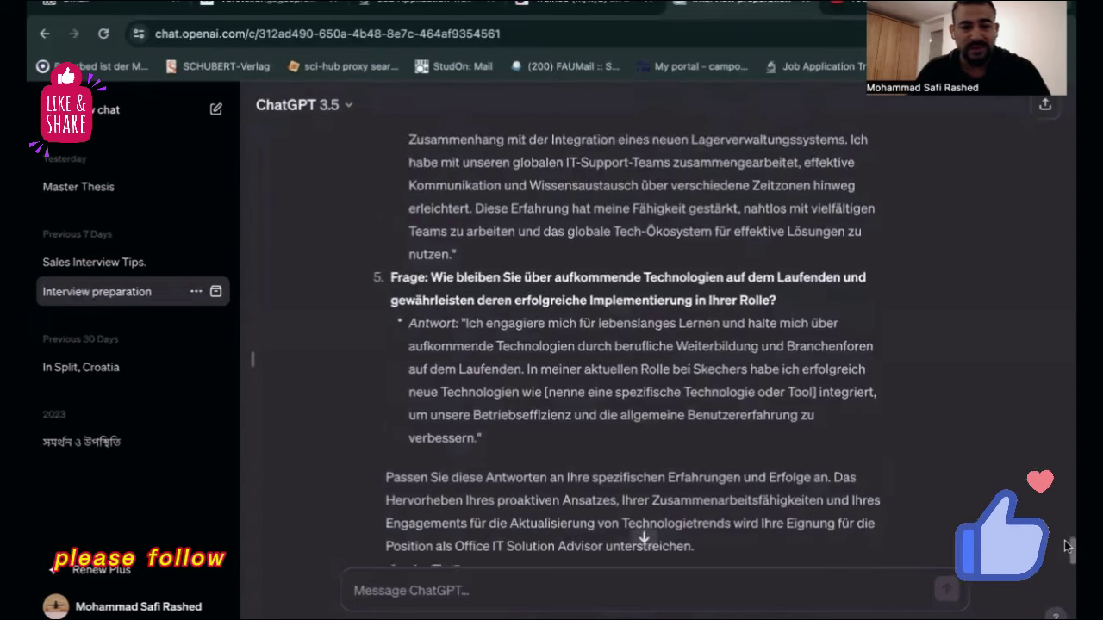
scroll(1066, 508, up, 10)
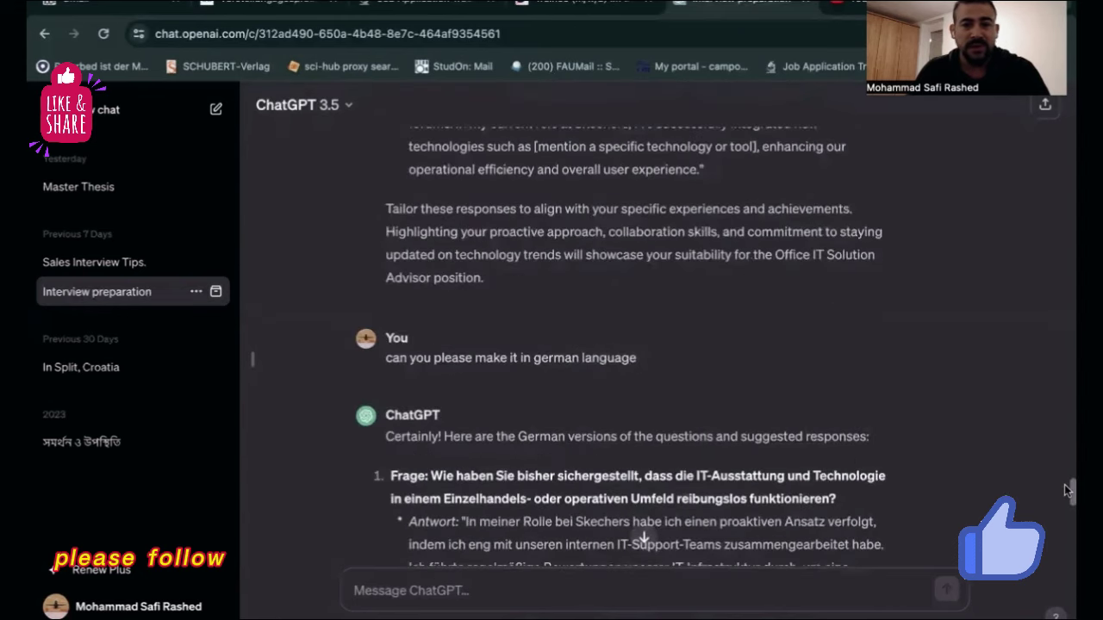
scroll(1068, 491, up, 5)
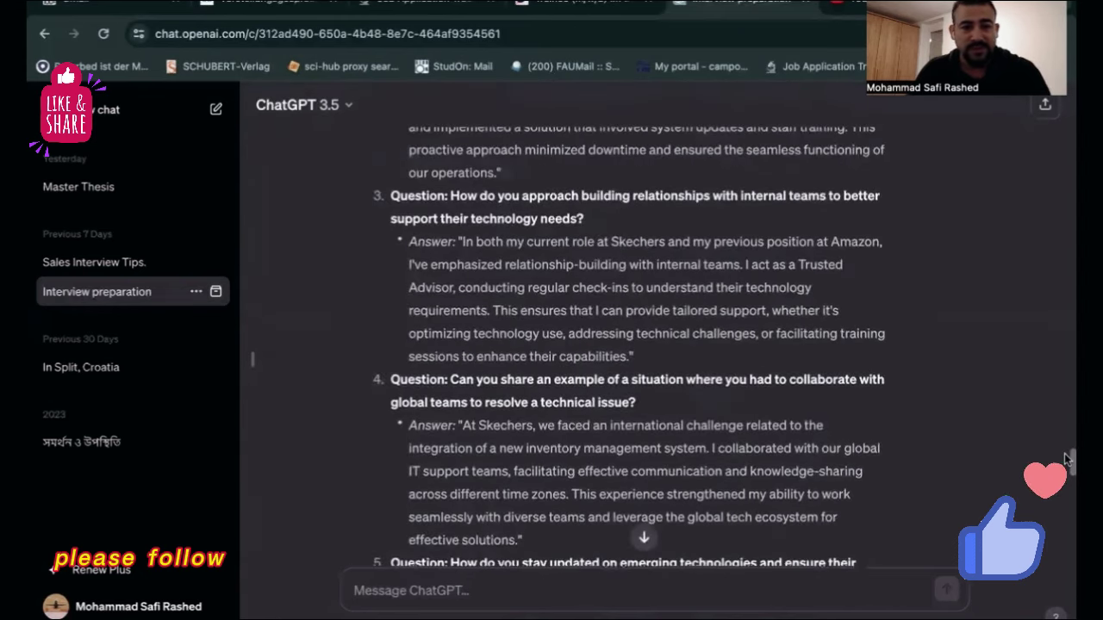
scroll(1066, 466, down, 2)
drag(1066, 463, 1066, 426)
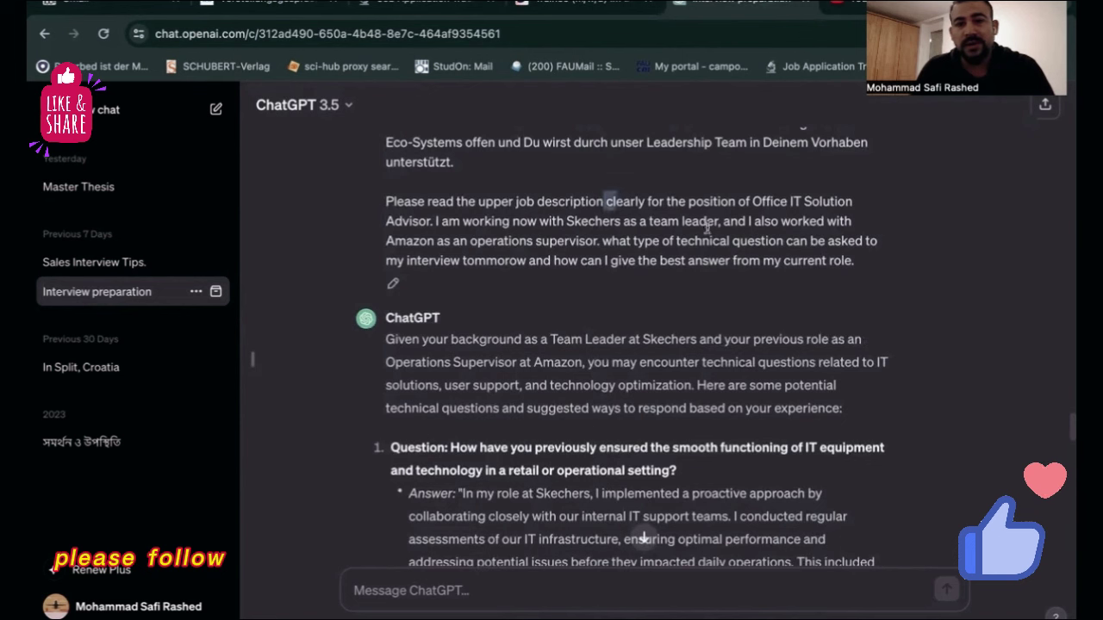
drag(605, 201, 835, 257)
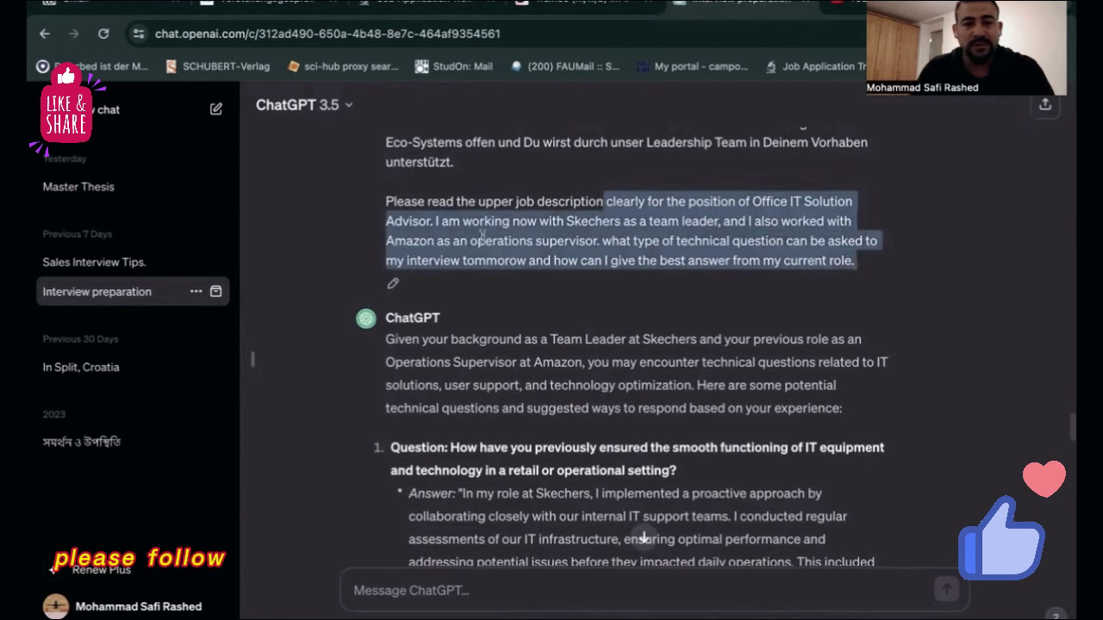
drag(443, 222, 857, 260)
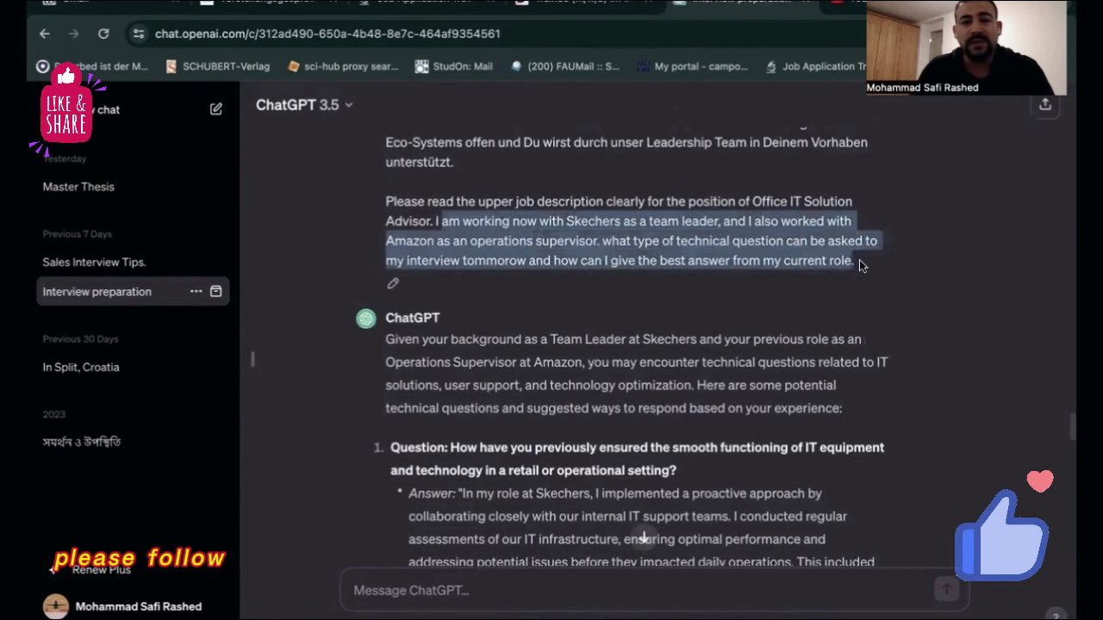
drag(1066, 435, 1066, 445)
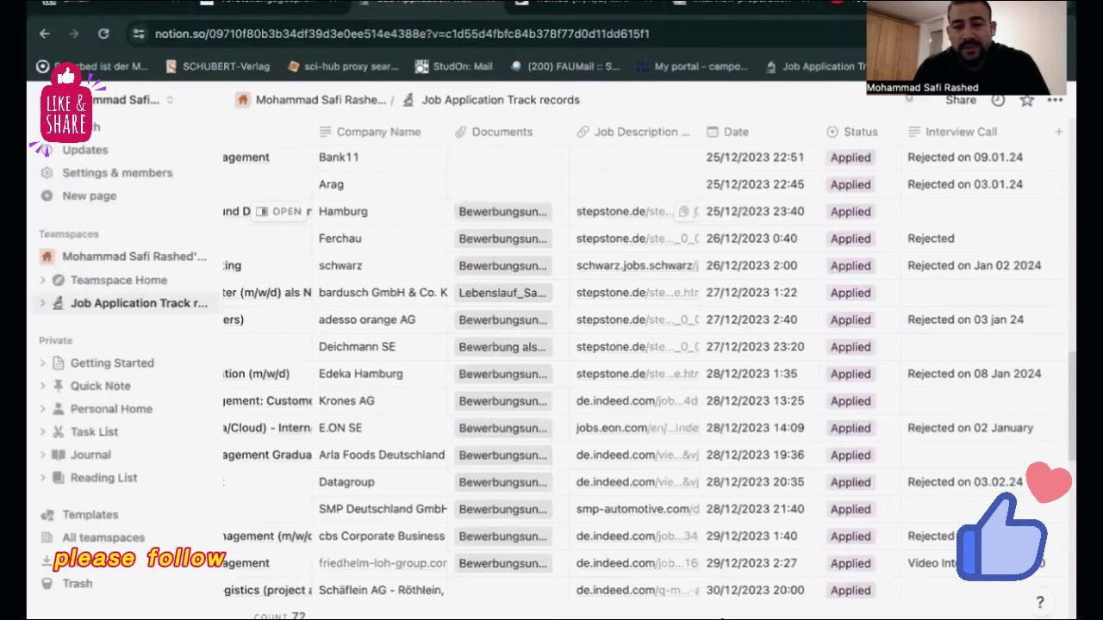
Step: Scroll the tracker to the top to show the November applications and their Interview Call outcomes
scroll(632, 373, right, 2)
scroll(632, 373, right, 3)
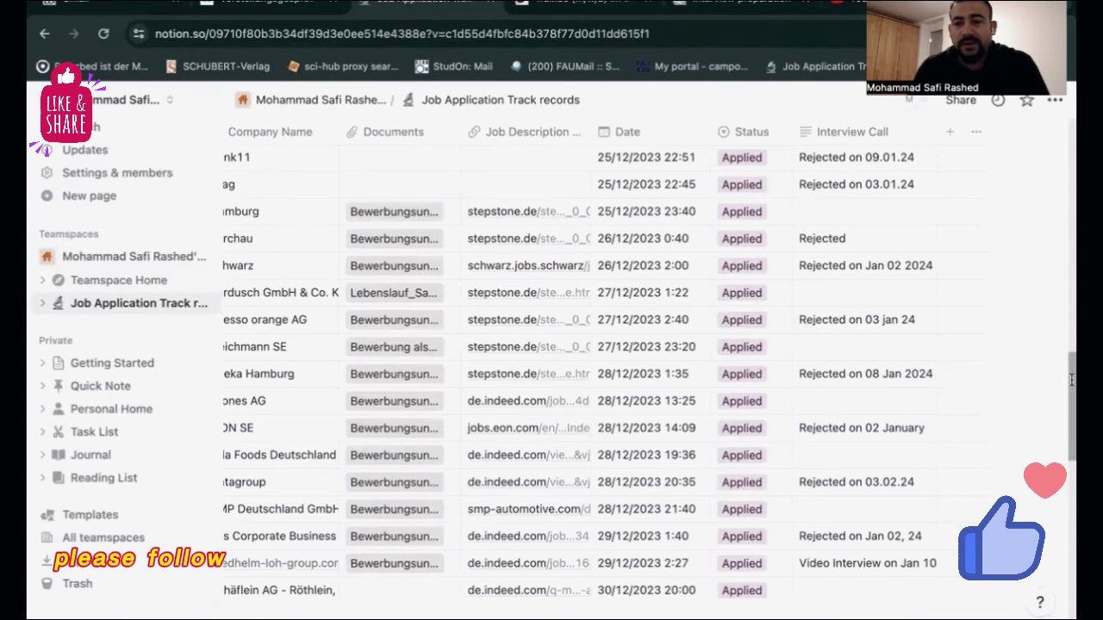
scroll(1072, 256, up, 5)
scroll(1071, 256, up, 5)
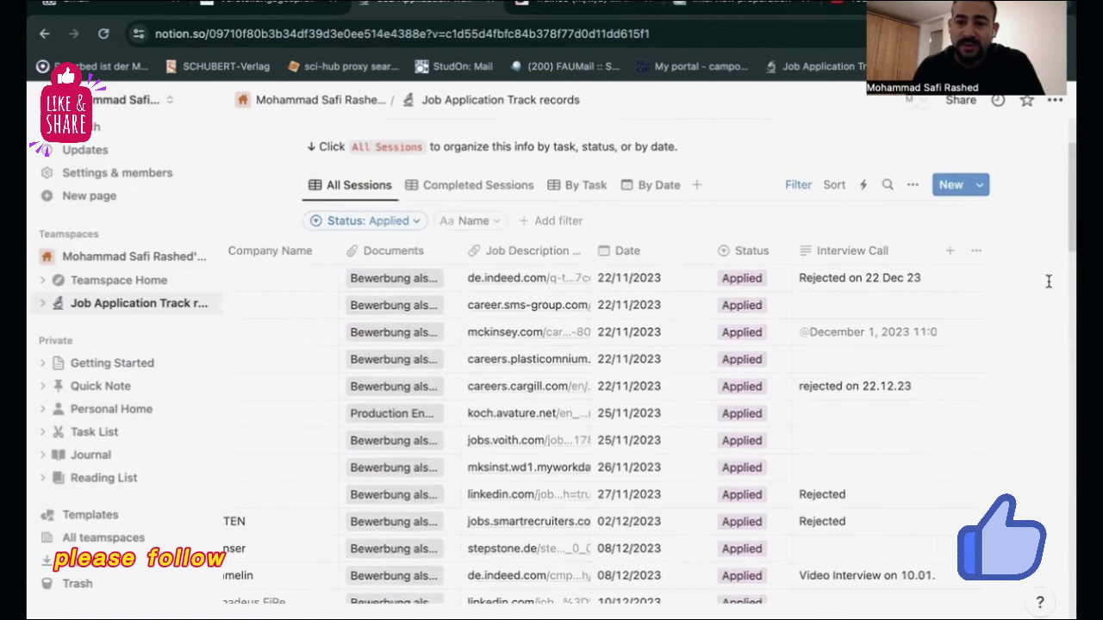
scroll(1071, 249, down, 1)
scroll(1071, 254, down, 3)
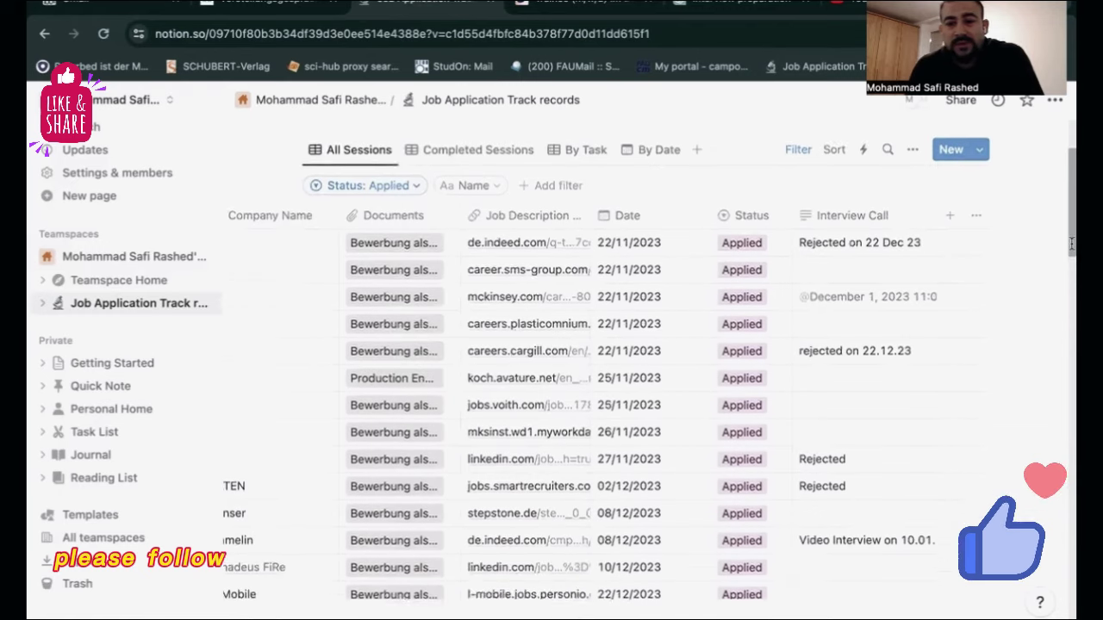
scroll(1071, 263, down, 2)
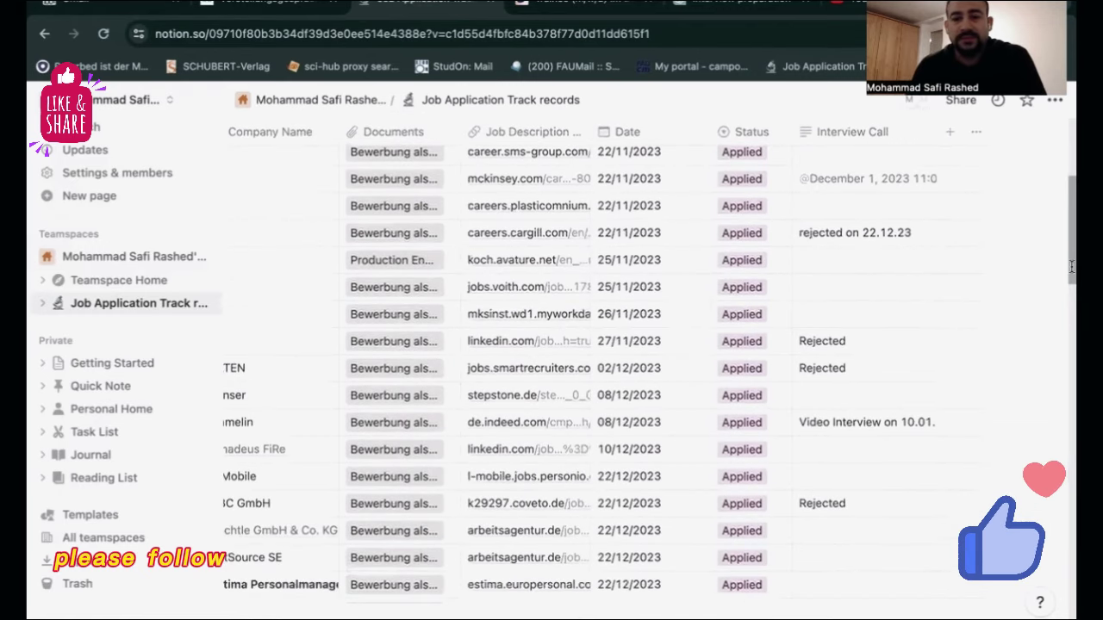
scroll(1072, 267, down, 2)
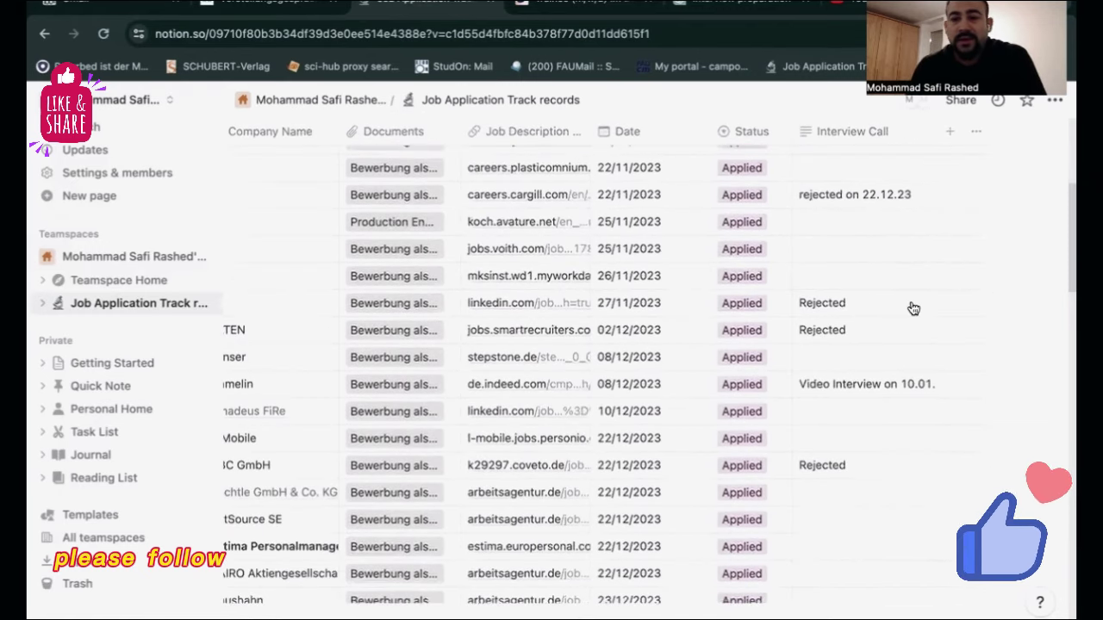
click(863, 300)
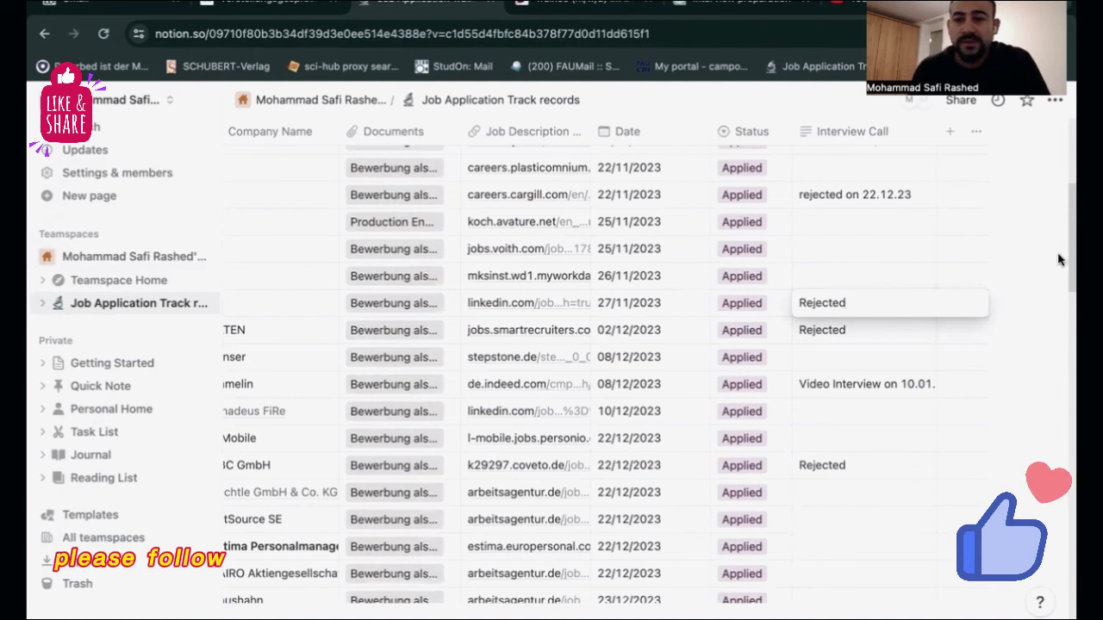
key(Escape)
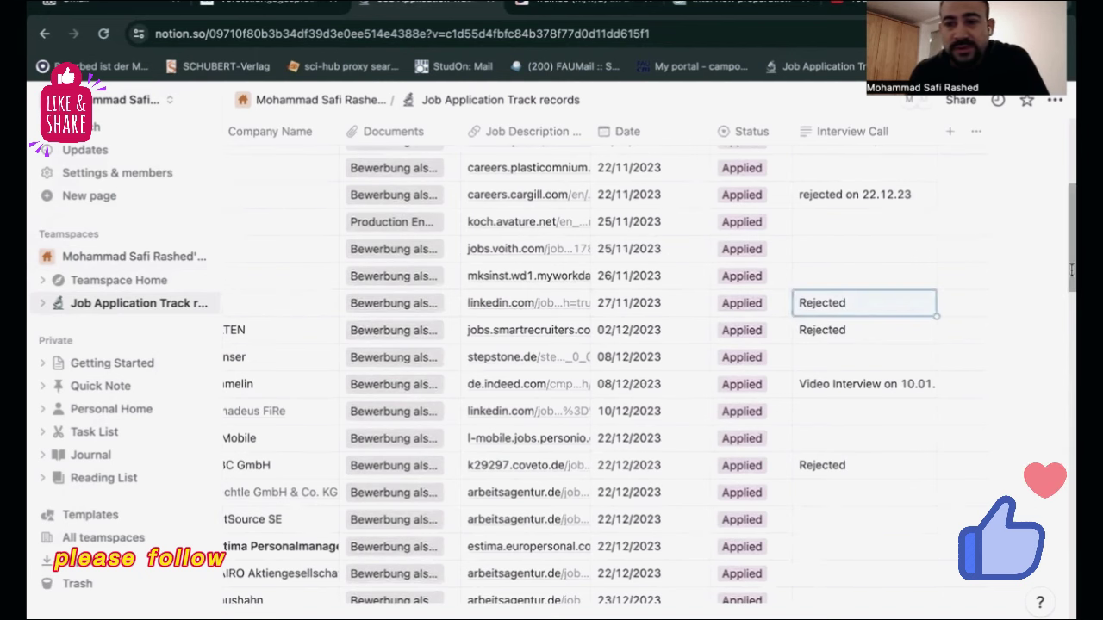
scroll(1071, 282, down, 2)
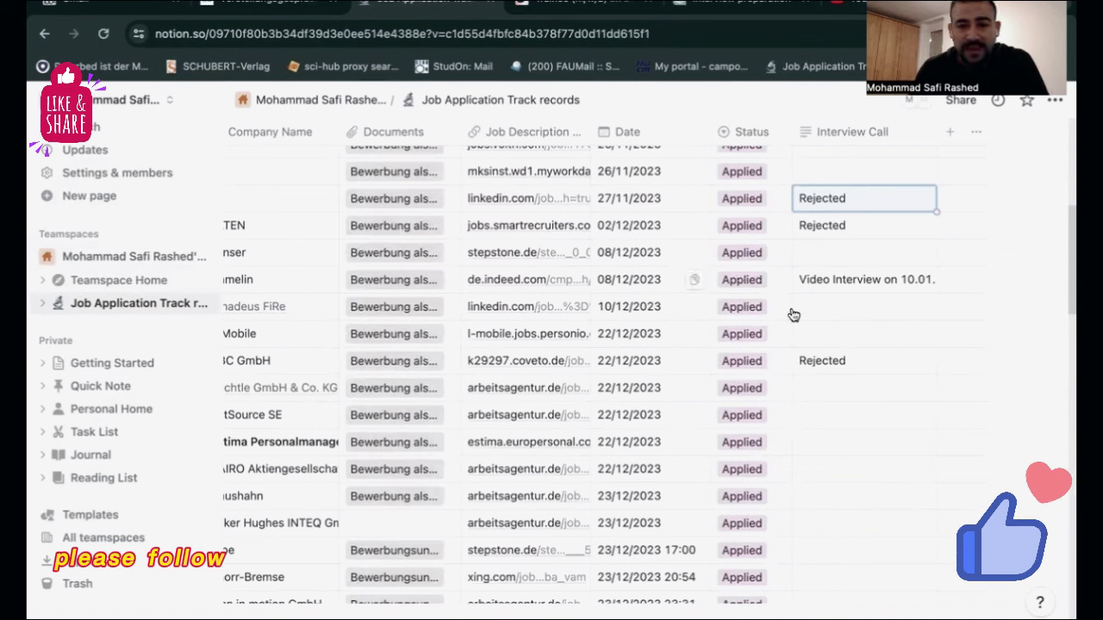
drag(1072, 272, 1069, 356)
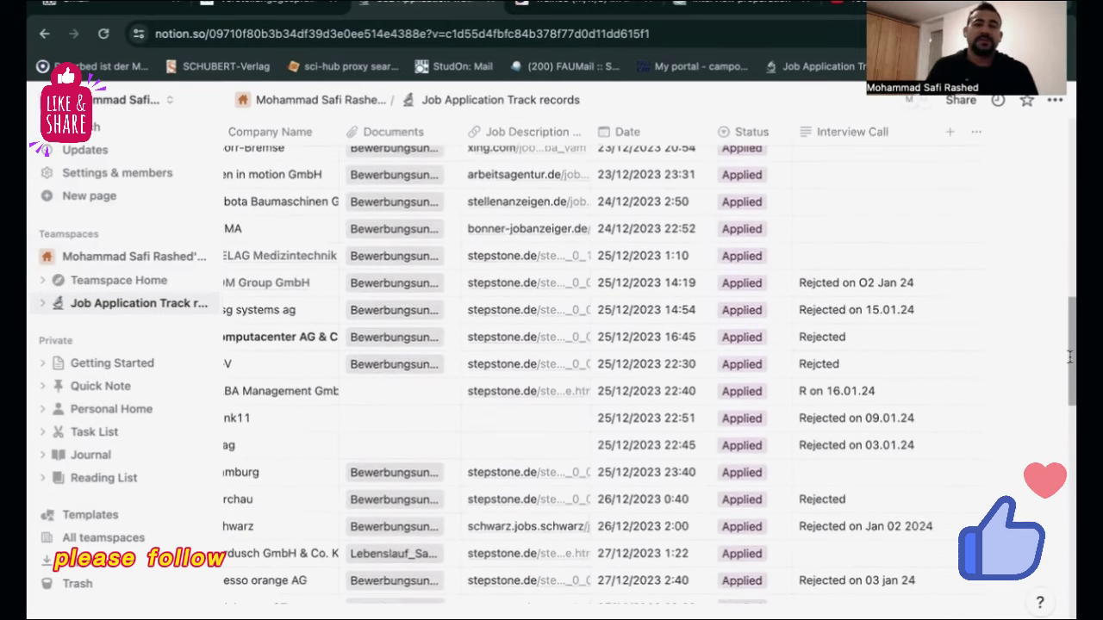